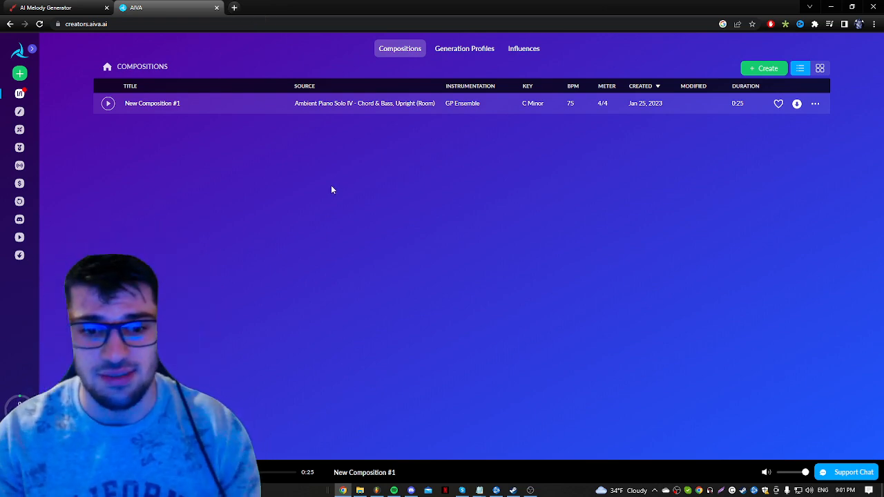
# Step: Look over the FL Studio project, the AIVA compositions page and the AI Melody Generator page
pyautogui.click(376, 490)
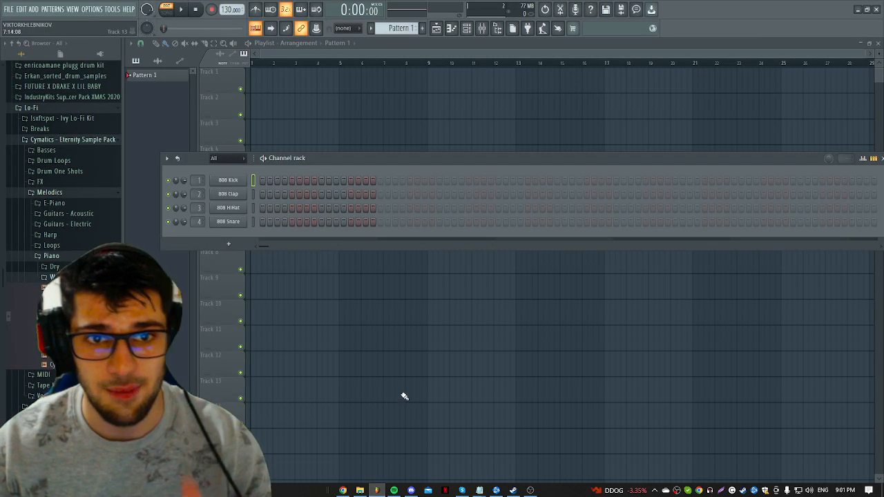
pyautogui.click(343, 490)
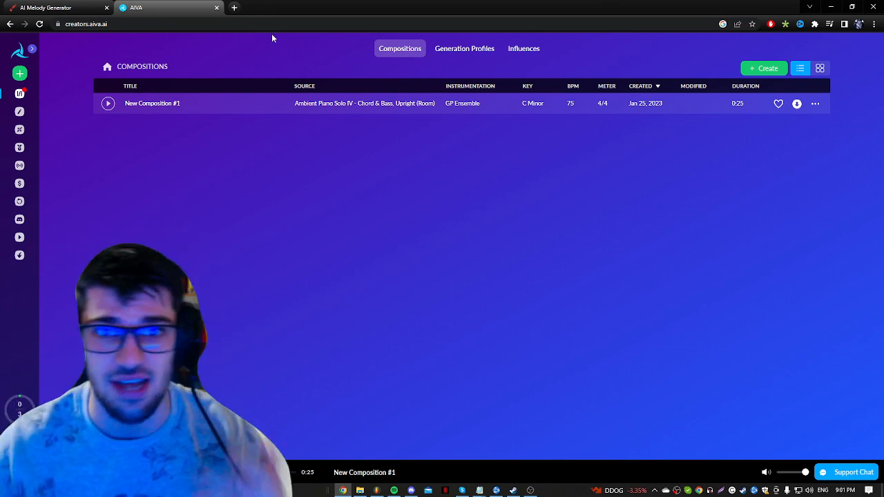
pyautogui.click(102, 11)
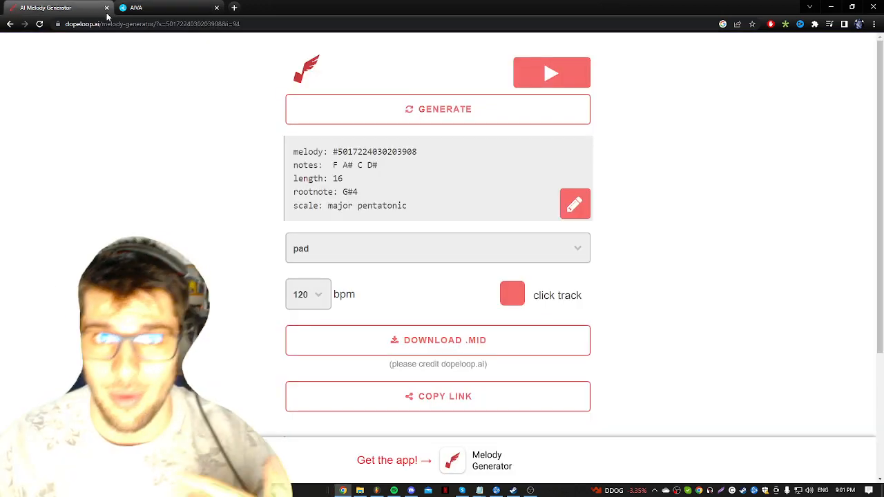
pyautogui.click(161, 13)
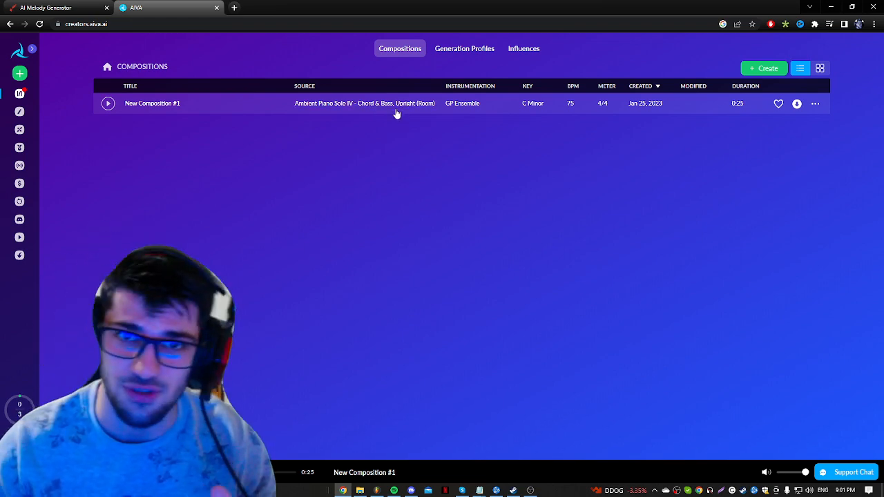
pyautogui.click(89, 11)
pyautogui.click(160, 13)
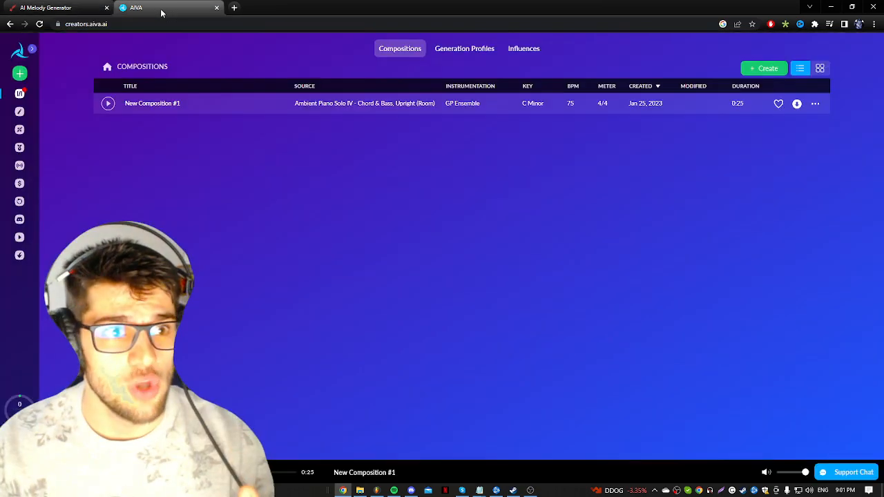
pyautogui.click(76, 12)
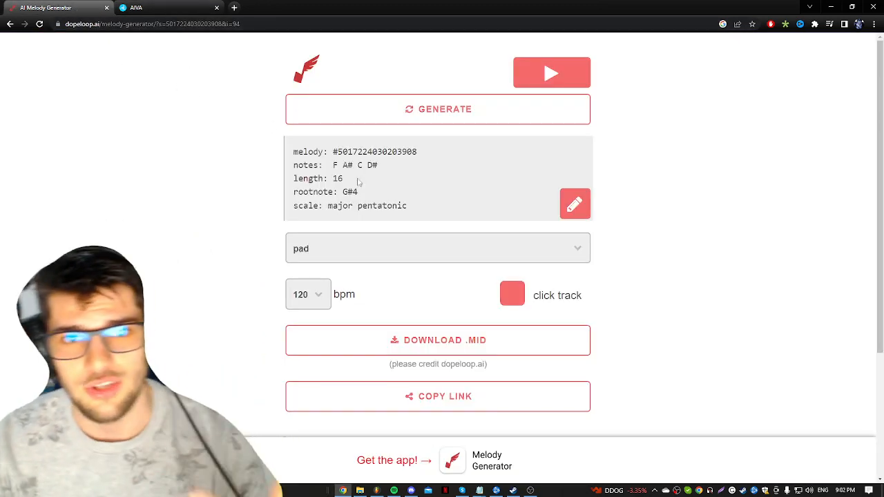
pyautogui.scroll(-1, 452, 189)
pyautogui.scroll(-1, 453, 189)
pyautogui.scroll(2, 453, 190)
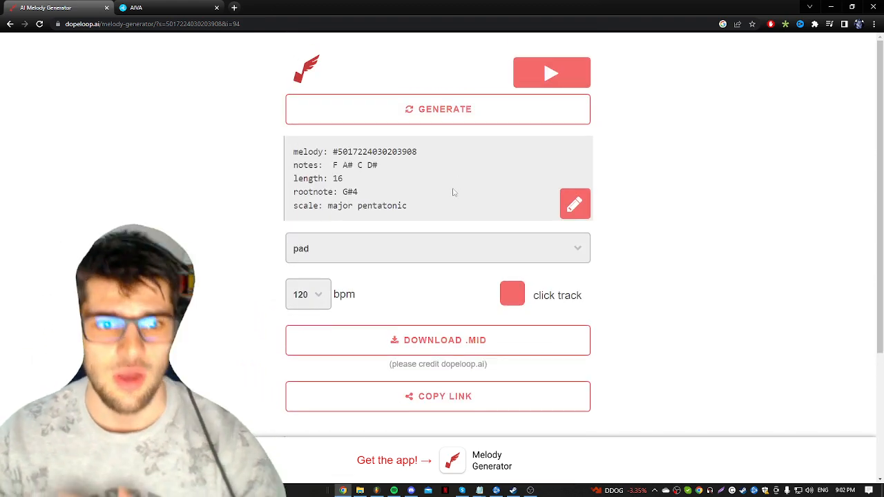
# Step: Set the generated melody's instrument sound to plucky
pyautogui.click(424, 247)
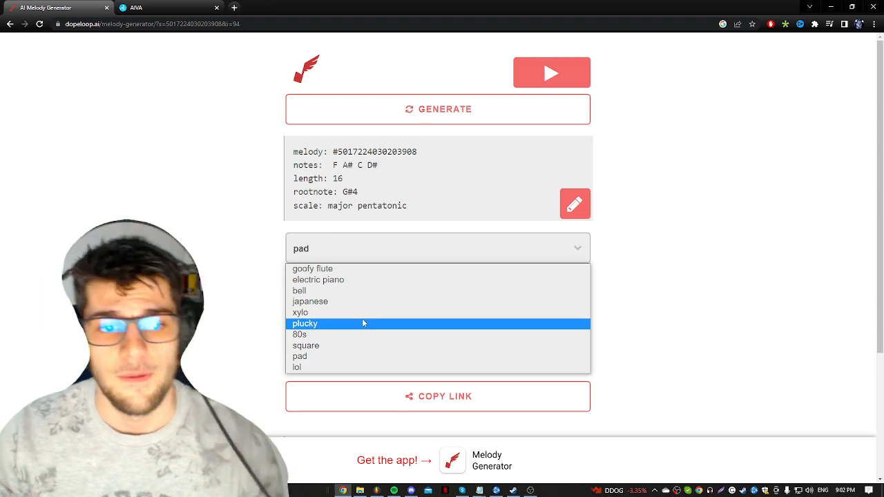
pyautogui.click(363, 323)
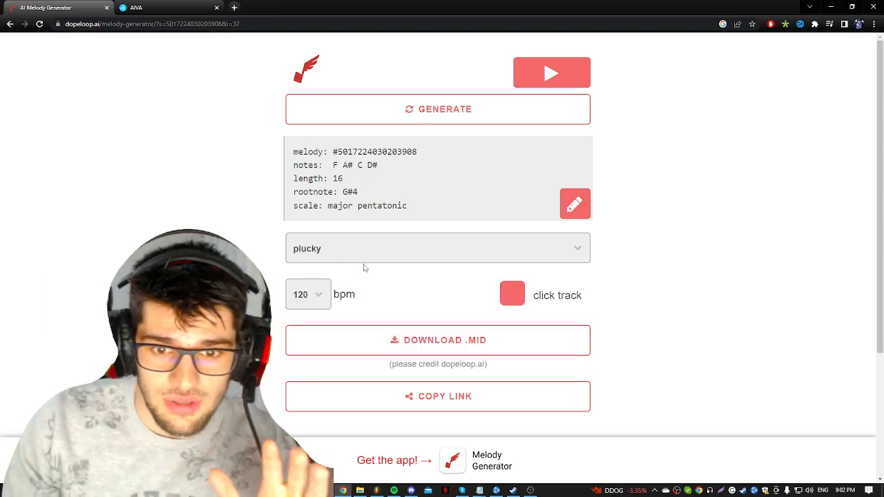
pyautogui.scroll(-2, 384, 271)
pyautogui.scroll(2, 442, 283)
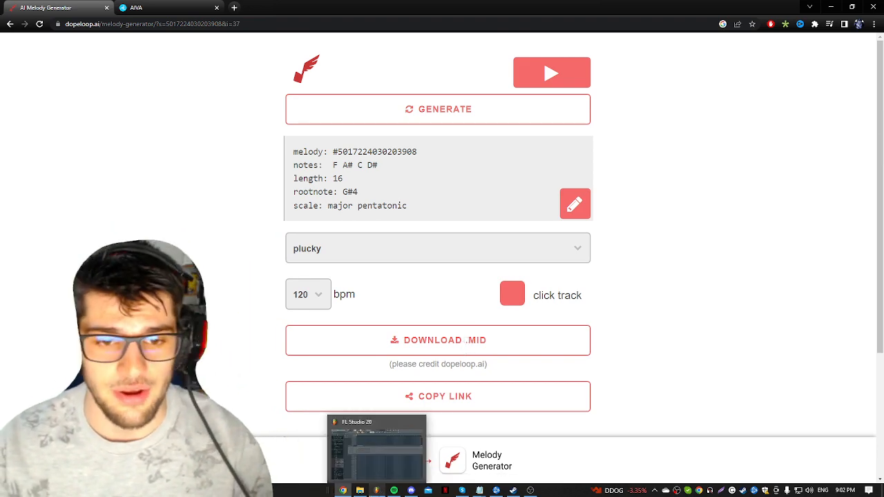
# Step: Switch to FL Studio, move the Channel rack lower over the playlist and expand the FUTURE X DRAKE X LIL BABY sample folder
pyautogui.click(376, 491)
pyautogui.moveTo(330, 159); pyautogui.dragTo(385, 297)
pyautogui.click(59, 87)
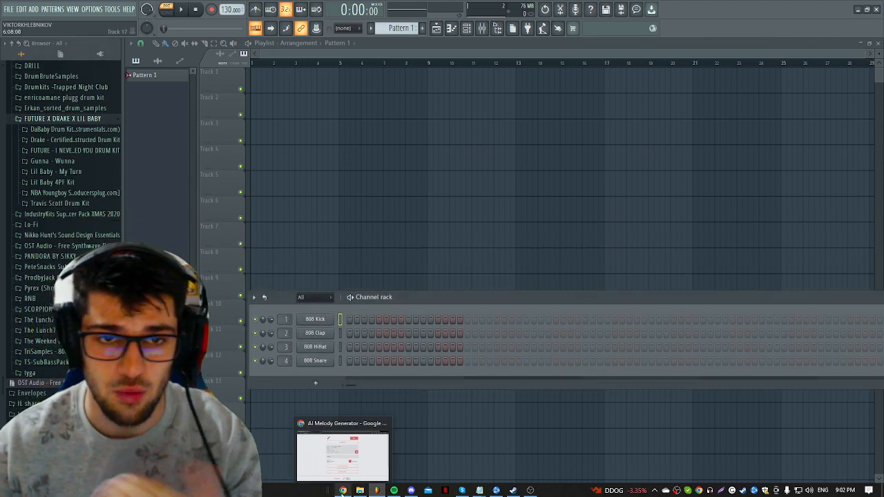
# Step: Switch back to the AI Melody Generator in Chrome, generate a new melody and play it
pyautogui.click(343, 489)
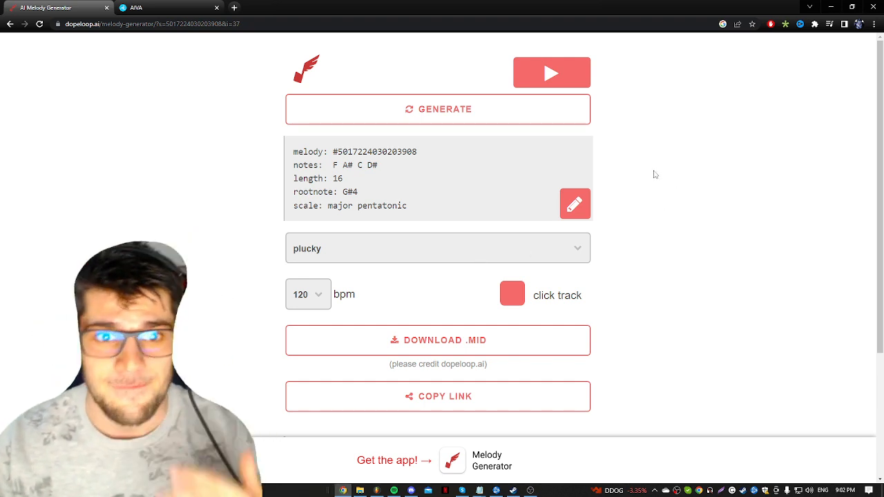
pyautogui.click(450, 115)
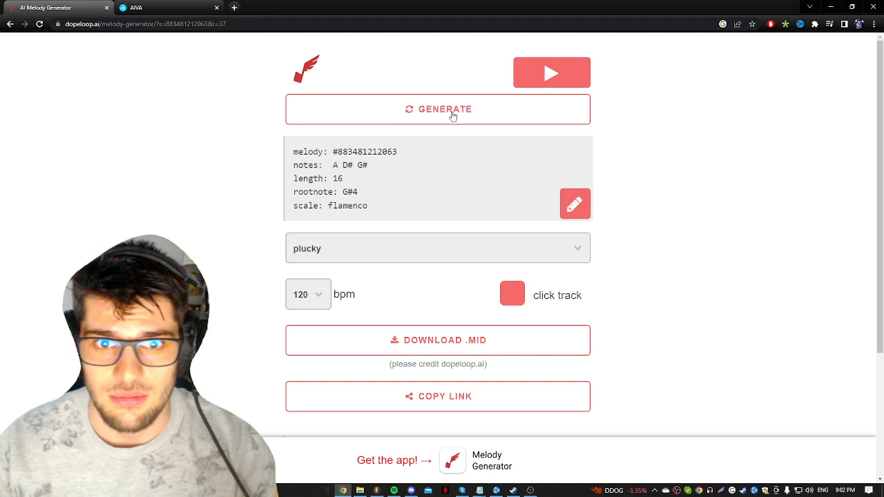
pyautogui.click(550, 80)
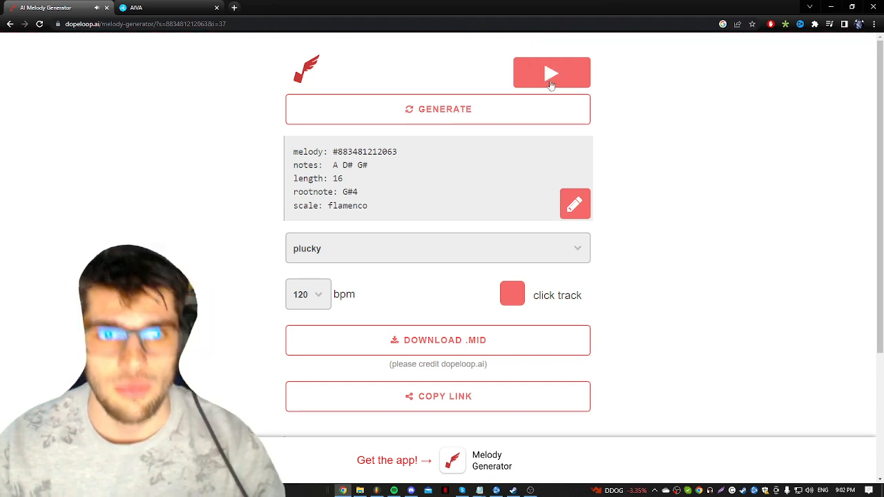
# Step: Set the instrument sound to bell, then open the melody's settings for editing and set its length to 8
pyautogui.click(418, 254)
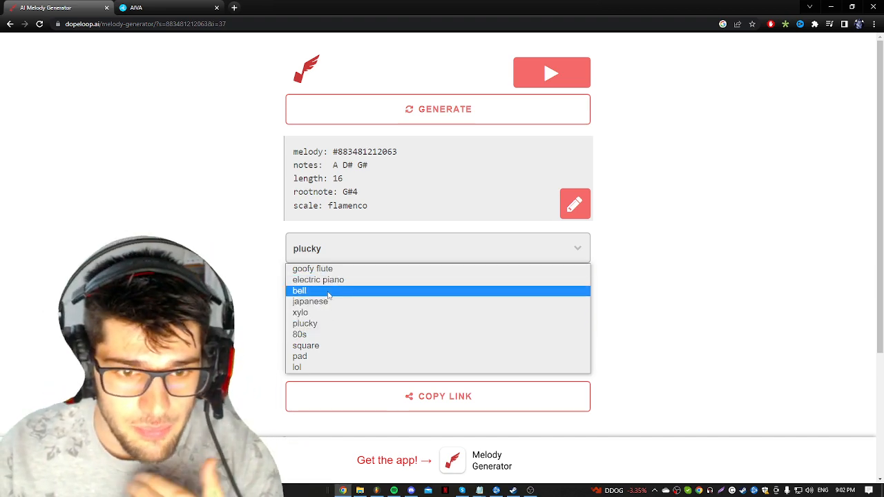
pyautogui.click(324, 291)
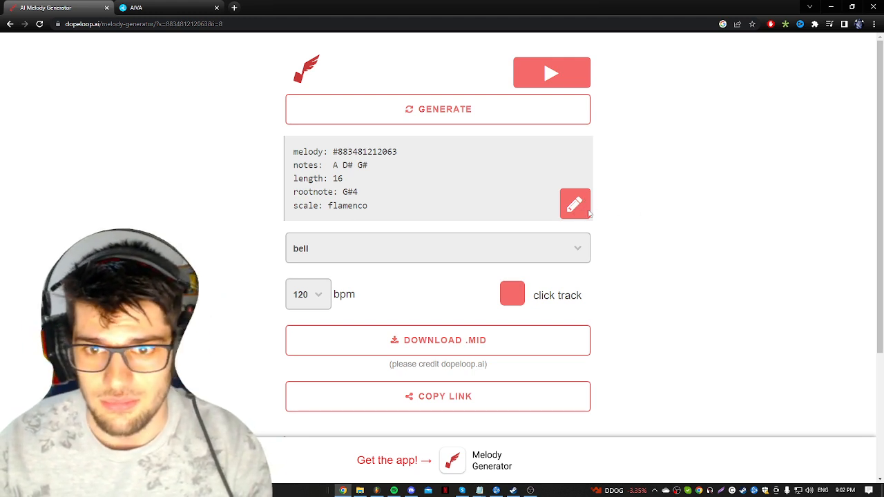
pyautogui.click(575, 206)
pyautogui.scroll(-1, 360, 194)
pyautogui.click(319, 170)
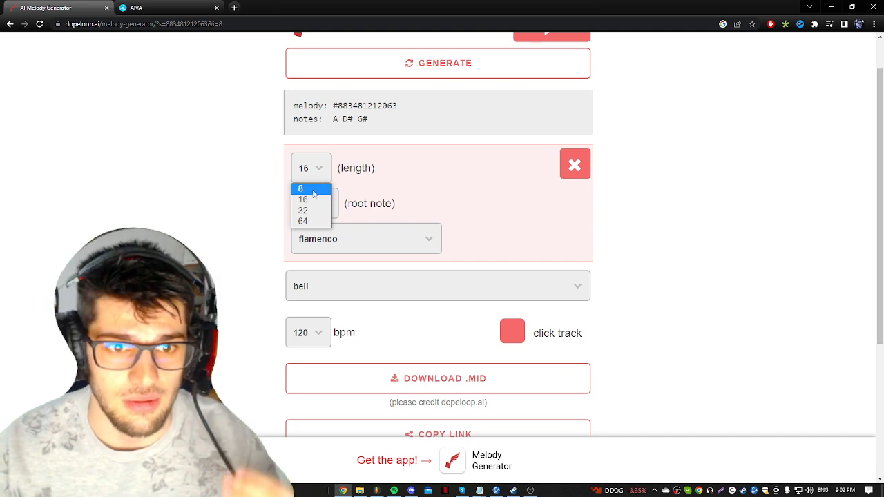
pyautogui.click(314, 189)
pyautogui.click(314, 203)
pyautogui.click(391, 225)
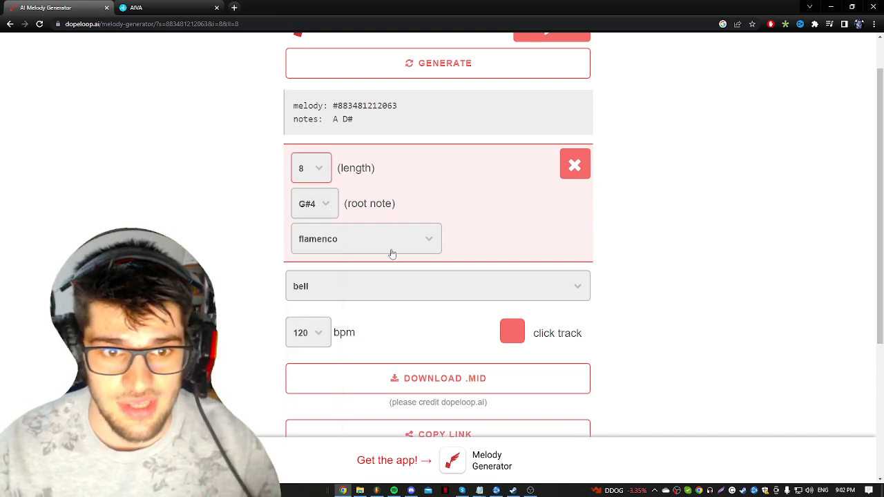
# Step: Set the melody's scale to melodic minor fifth mode
pyautogui.click(390, 242)
pyautogui.scroll(10, 348, 331)
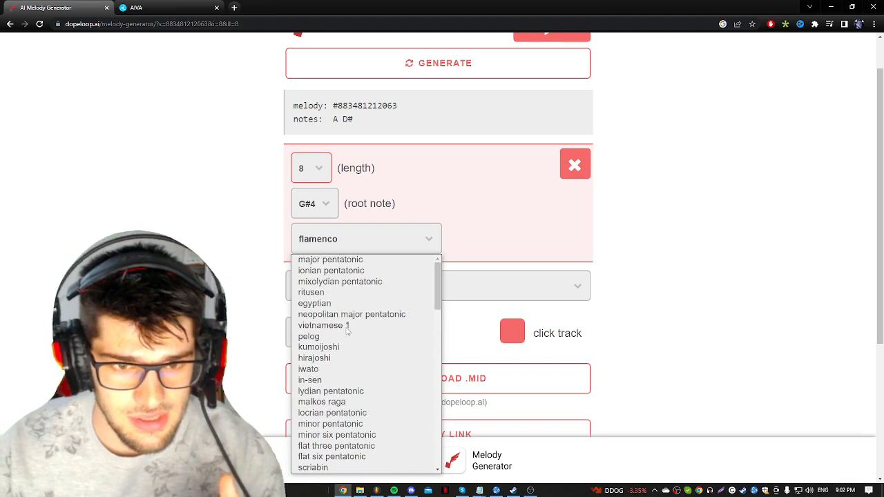
pyautogui.scroll(-5, 352, 338)
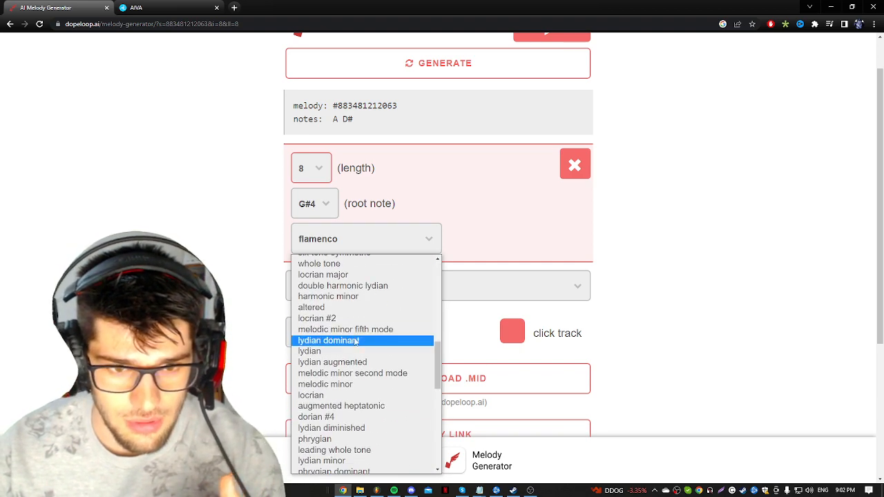
pyautogui.click(339, 334)
# Step: Set the melody's root note to C4
pyautogui.click(321, 214)
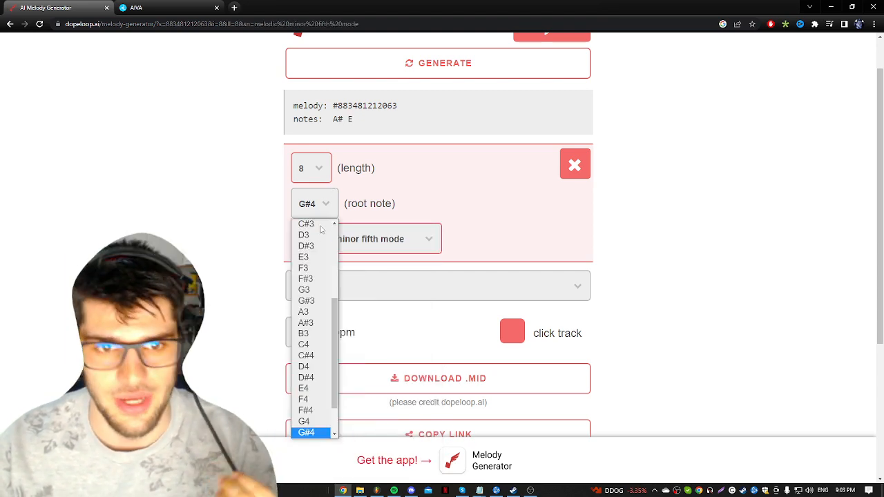
pyautogui.scroll(-1, 316, 233)
pyautogui.scroll(1, 307, 280)
pyautogui.scroll(-1, 314, 283)
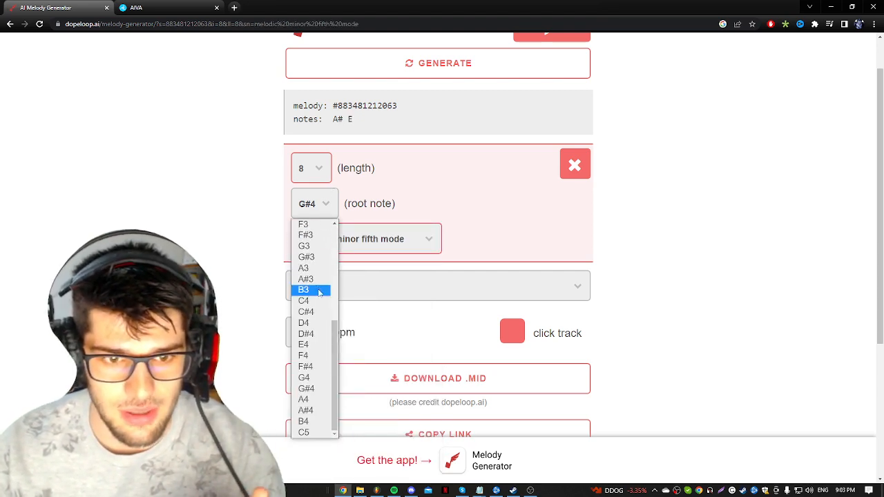
pyautogui.click(318, 299)
# Step: Play the current melody, generate and play a replacement, and generate another one while playback runs
pyautogui.scroll(1, 521, 132)
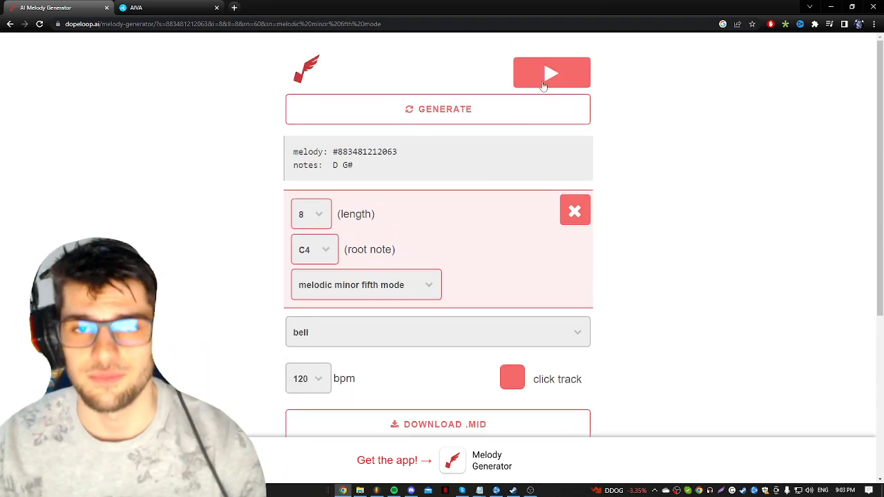
pyautogui.click(544, 84)
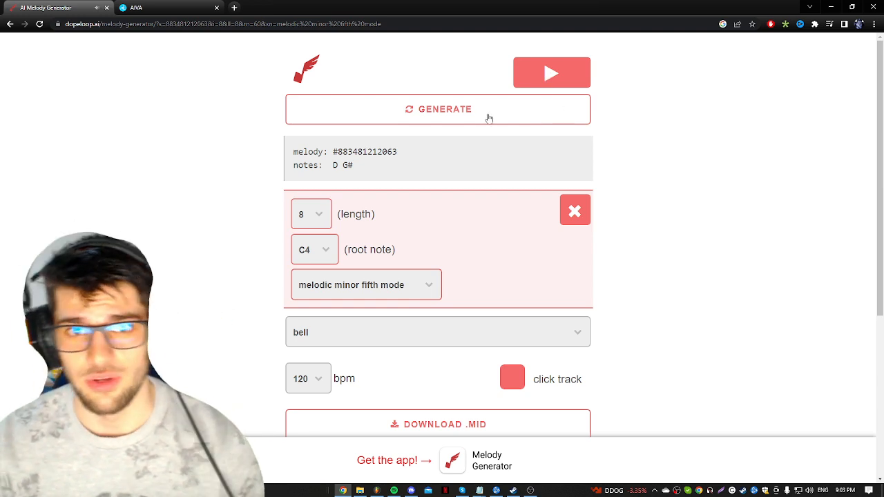
pyautogui.click(444, 124)
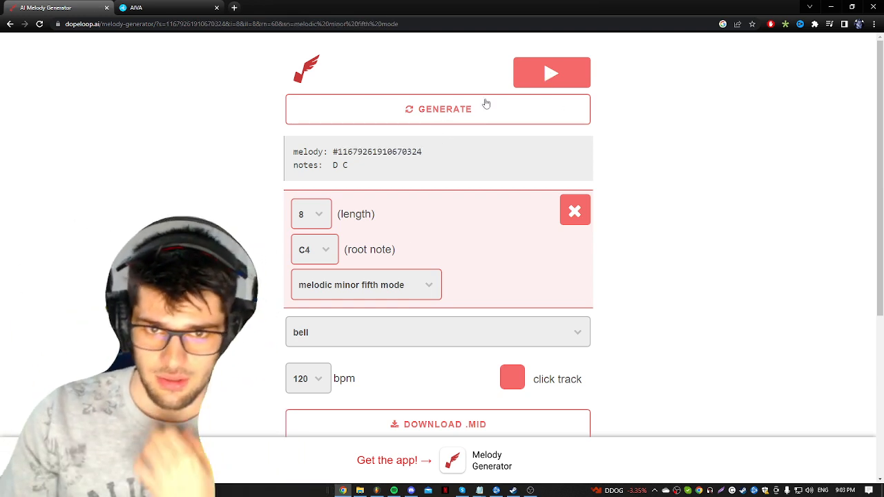
pyautogui.click(543, 80)
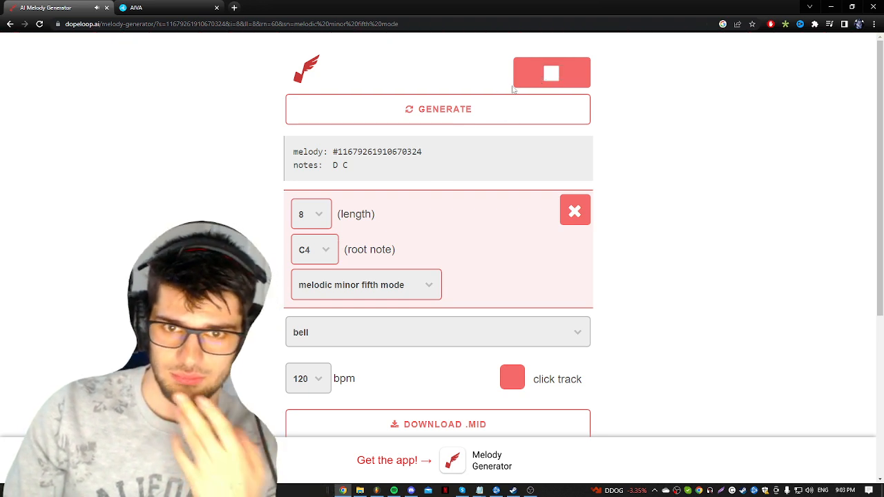
pyautogui.click(506, 107)
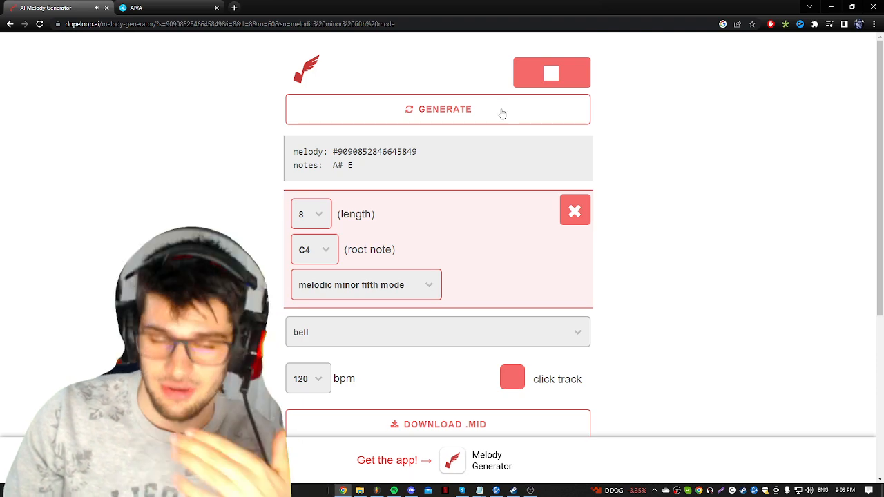
# Step: Set the scale to major pentatonic, generate a new melody with it and stop the playback
pyautogui.click(408, 286)
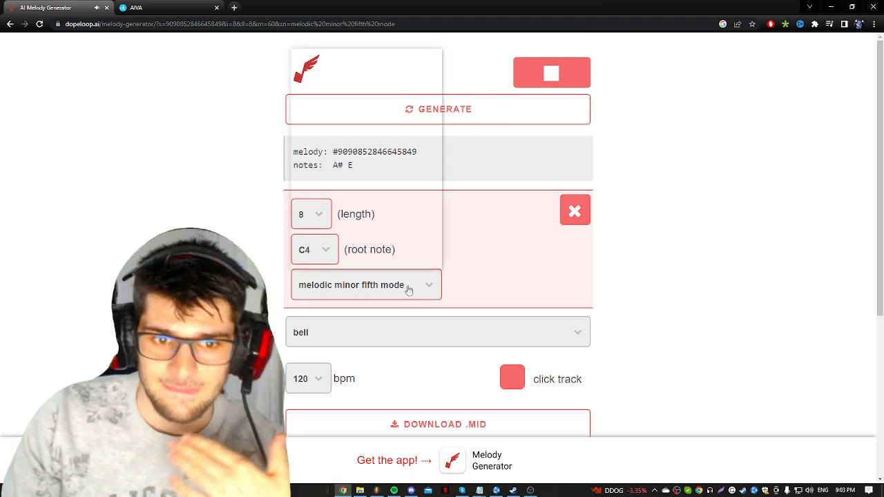
pyautogui.scroll(5, 352, 236)
pyautogui.scroll(2, 352, 236)
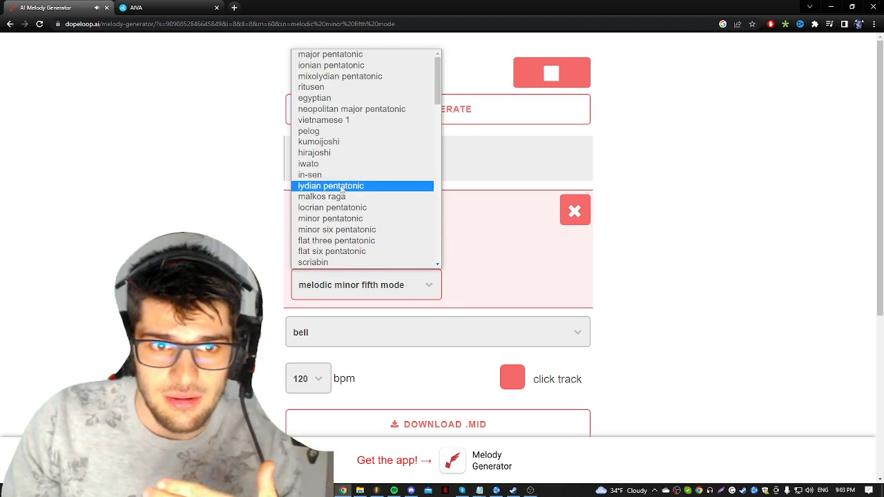
pyautogui.click(350, 55)
pyautogui.click(485, 107)
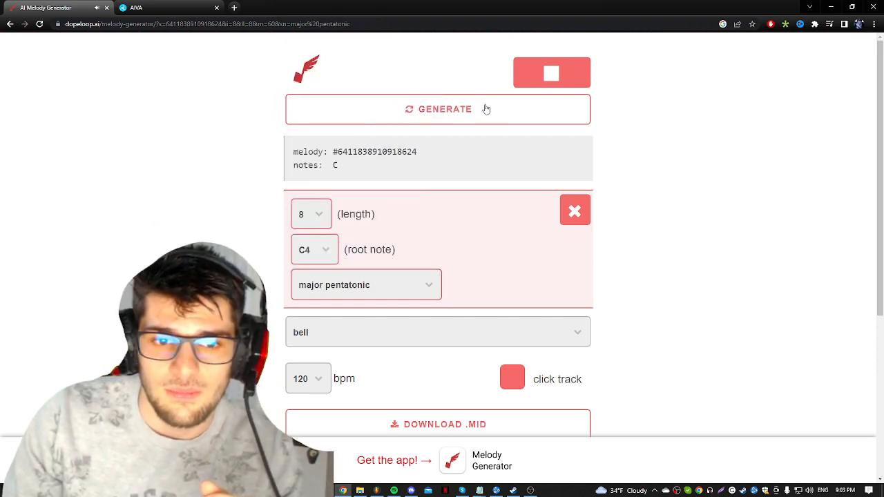
pyautogui.click(553, 76)
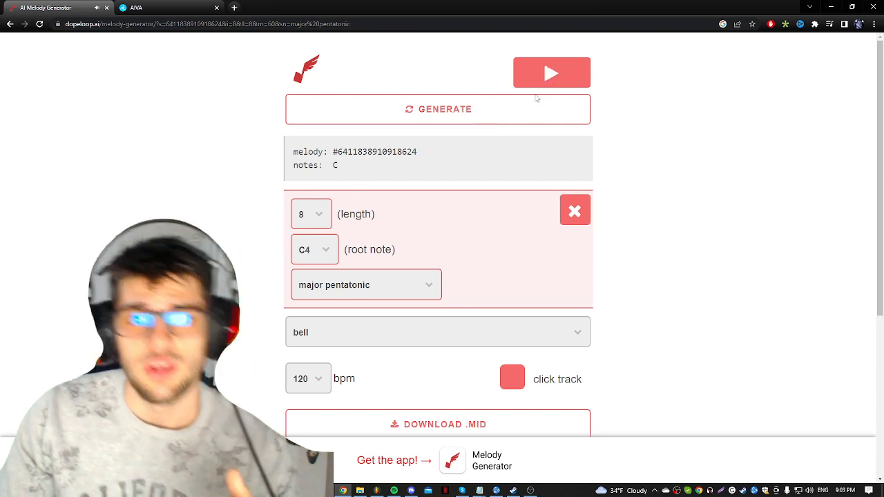
# Step: Generate several more melodies in the major pentatonic scale one after another and play the last one
pyautogui.click(523, 112)
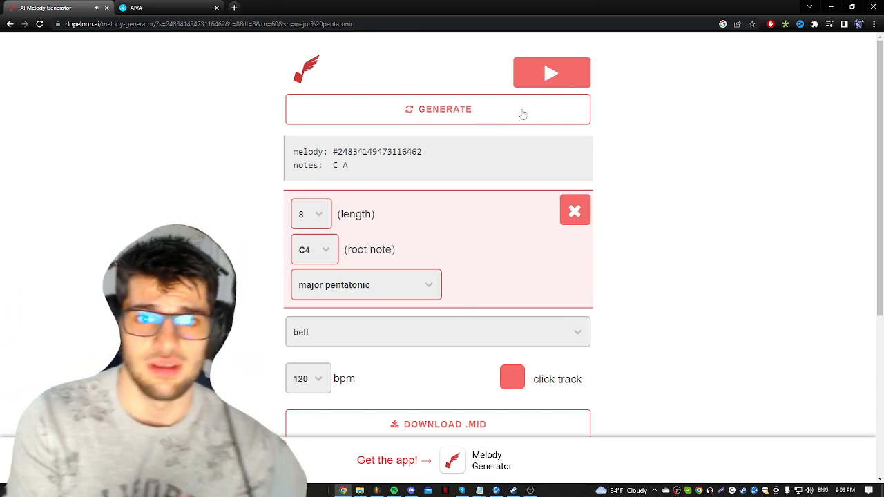
pyautogui.click(523, 113)
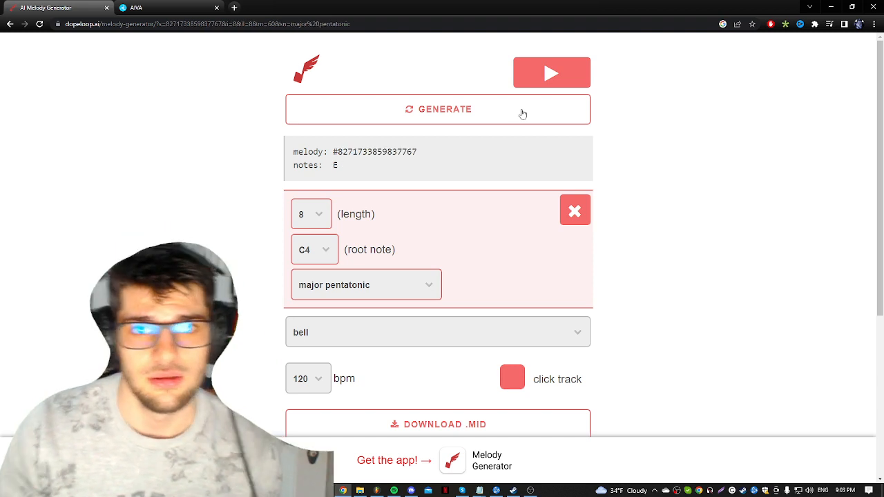
pyautogui.scroll(-1, 501, 126)
pyautogui.scroll(1, 484, 116)
pyautogui.click(475, 111)
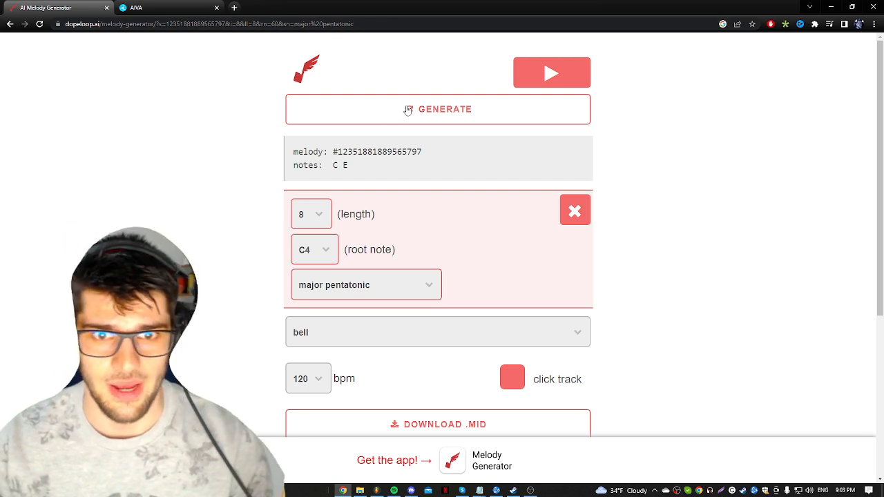
pyautogui.click(408, 111)
pyautogui.click(563, 73)
pyautogui.scroll(-1, 590, 102)
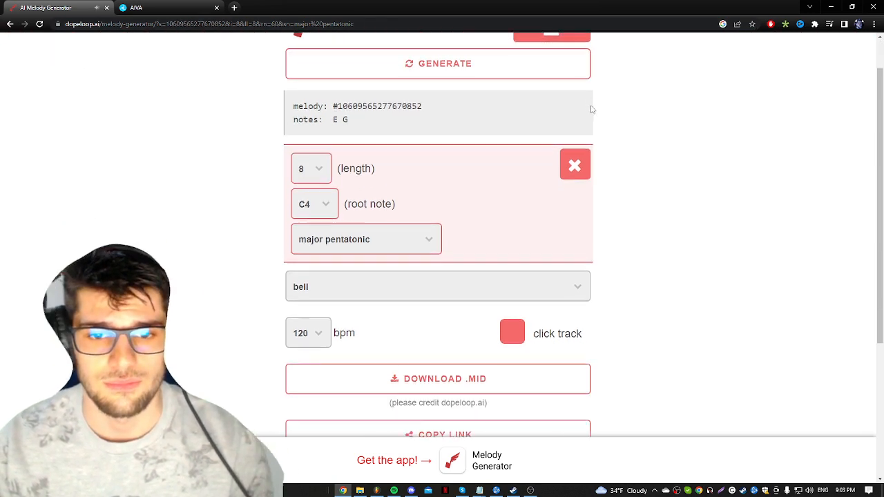
# Step: Stop the playback and download the current major pentatonic melody as a MIDI file
pyautogui.scroll(1, 582, 110)
pyautogui.click(568, 83)
pyautogui.scroll(-2, 536, 154)
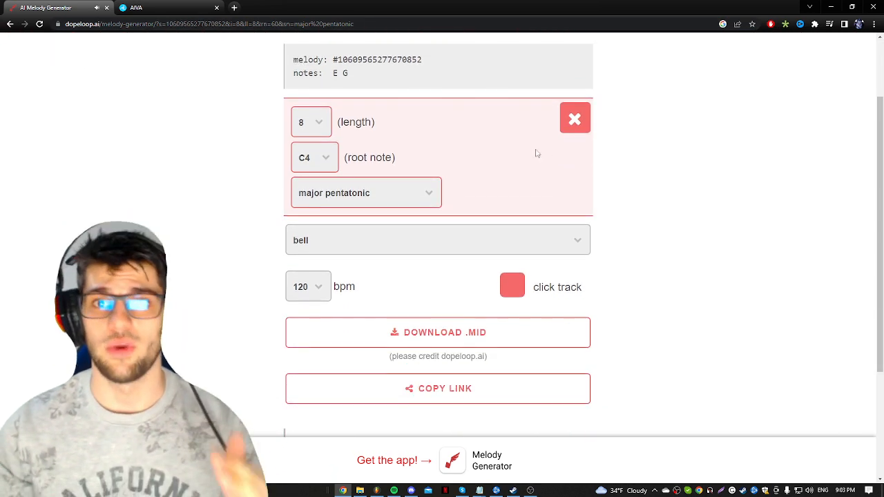
pyautogui.scroll(-1, 474, 178)
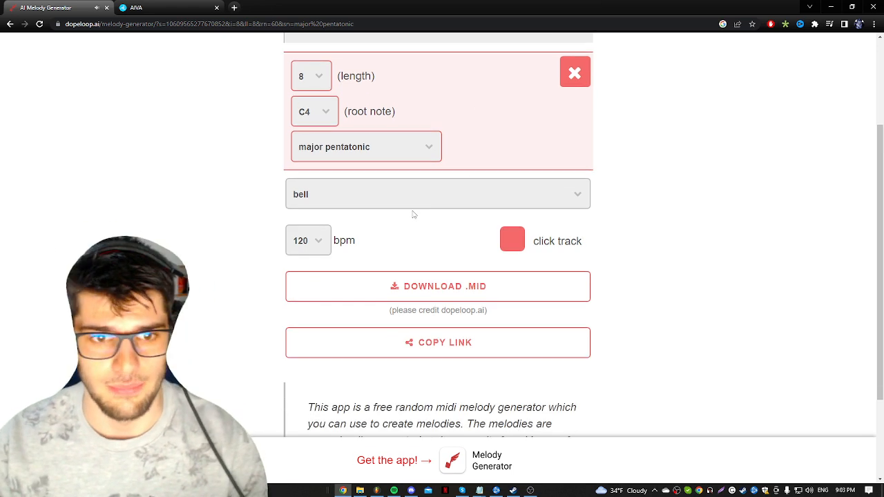
pyautogui.click(446, 291)
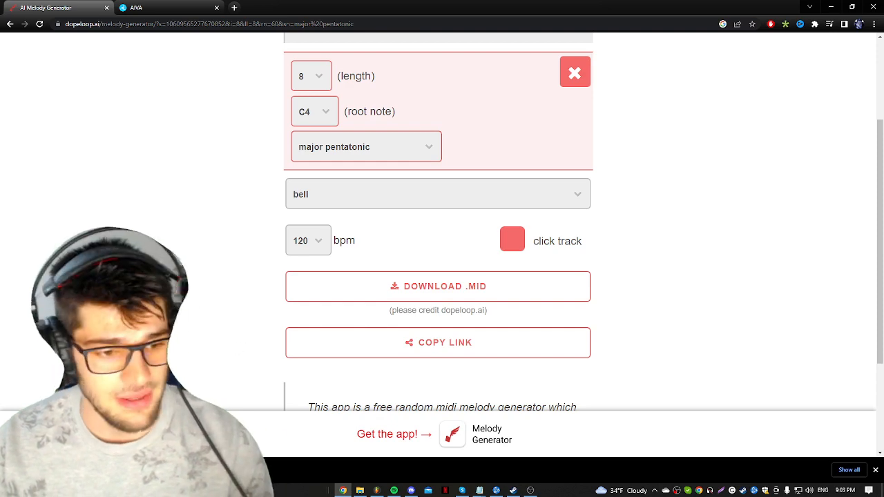
# Step: Switch to FL Studio, load the downloaded MIDI melody onto the 808 Snare channel and move the Channel rack higher in the workspace
pyautogui.click(376, 490)
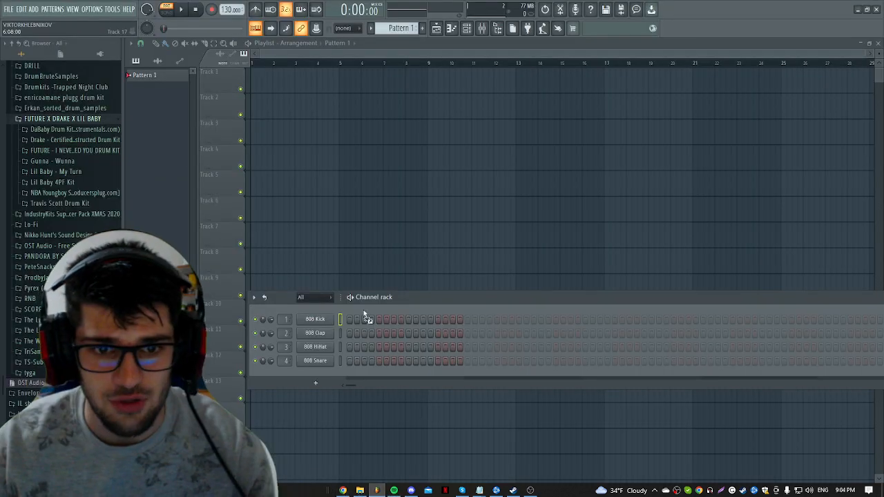
pyautogui.moveTo(323, 366); pyautogui.dragTo(323, 364)
pyautogui.moveTo(419, 298); pyautogui.dragTo(383, 99)
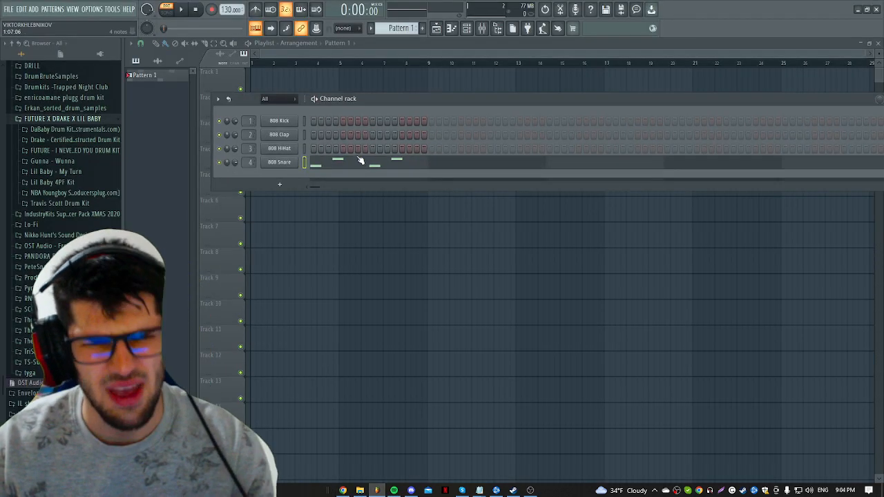
# Step: Replace the 808 Snare channel's instrument with reFX Nexus and reposition the plugin window
pyautogui.rightClick(279, 163)
pyautogui.moveTo(350, 242)
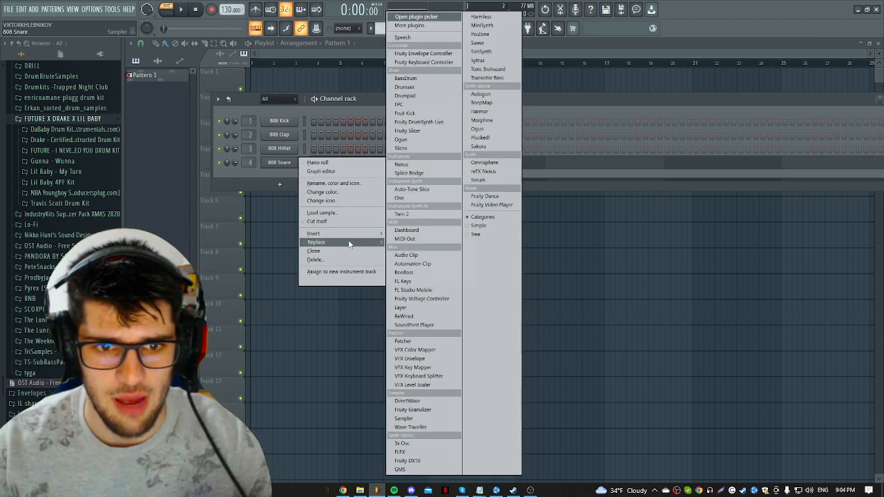
pyautogui.click(484, 172)
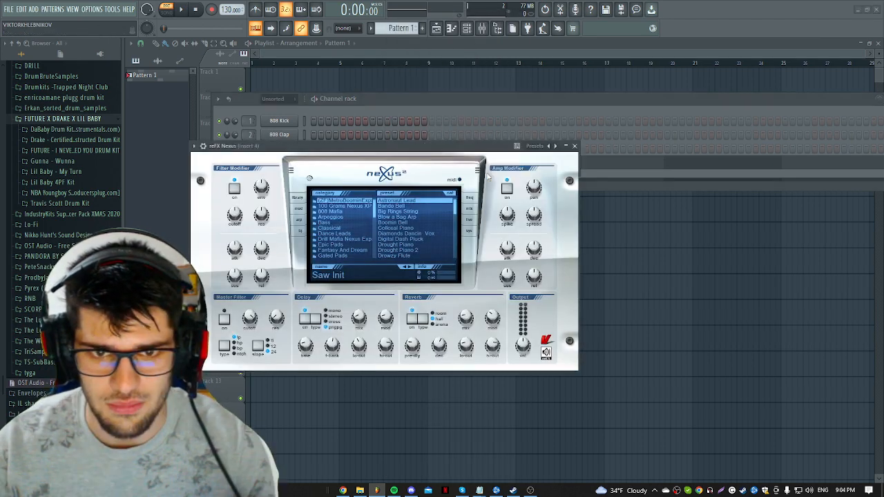
pyautogui.moveTo(432, 155); pyautogui.dragTo(478, 157)
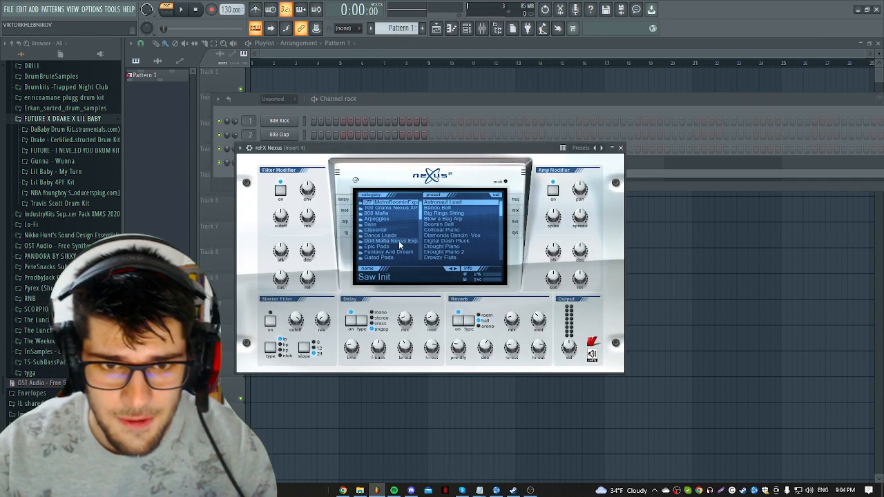
# Step: Load the PN Soft and Tiny preset from the Piano category in Nexus
pyautogui.scroll(-10, 418, 214)
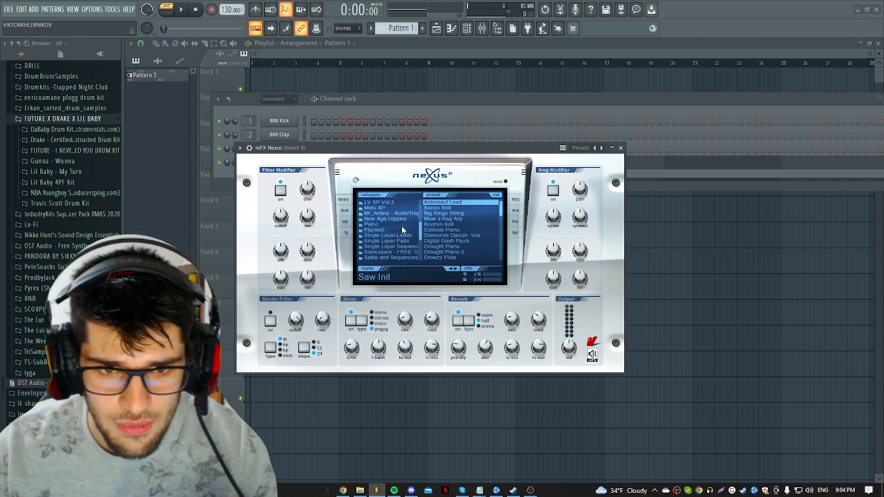
pyautogui.click(387, 225)
pyautogui.scroll(-8, 455, 228)
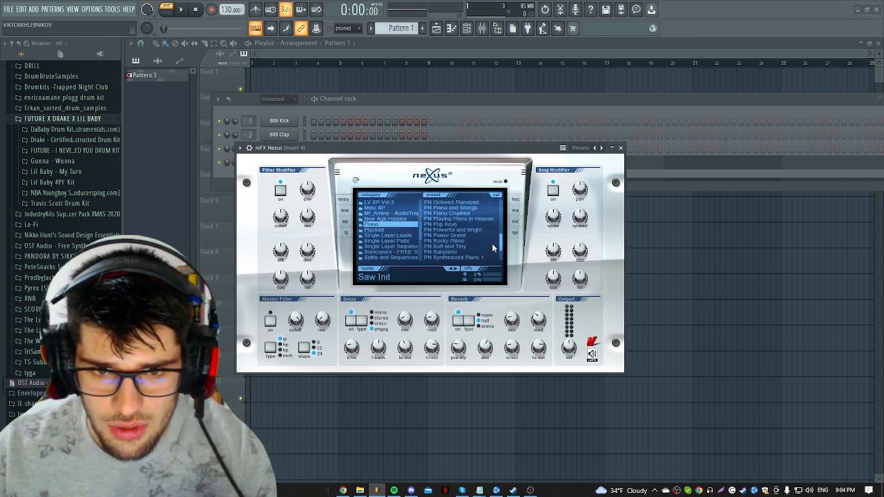
pyautogui.click(480, 236)
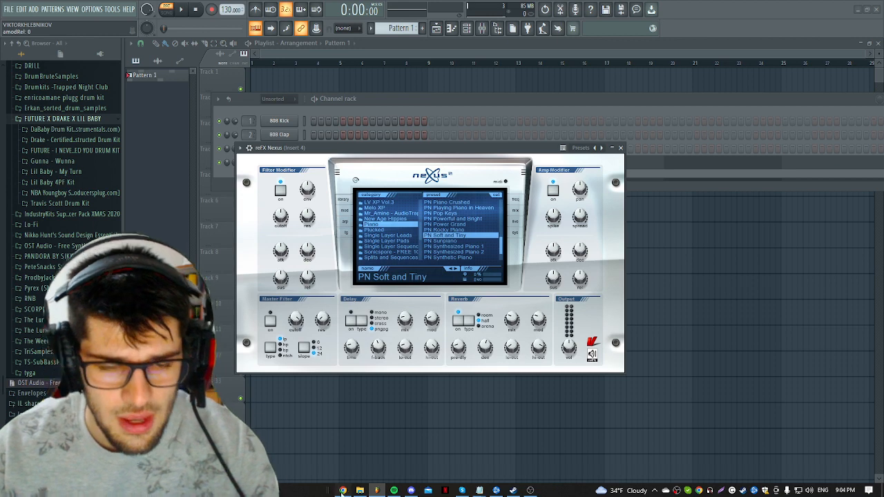
# Step: Switch back to the melody generator in the browser, generate a new melody and play it
pyautogui.click(343, 492)
pyautogui.scroll(2, 483, 185)
pyautogui.click(525, 112)
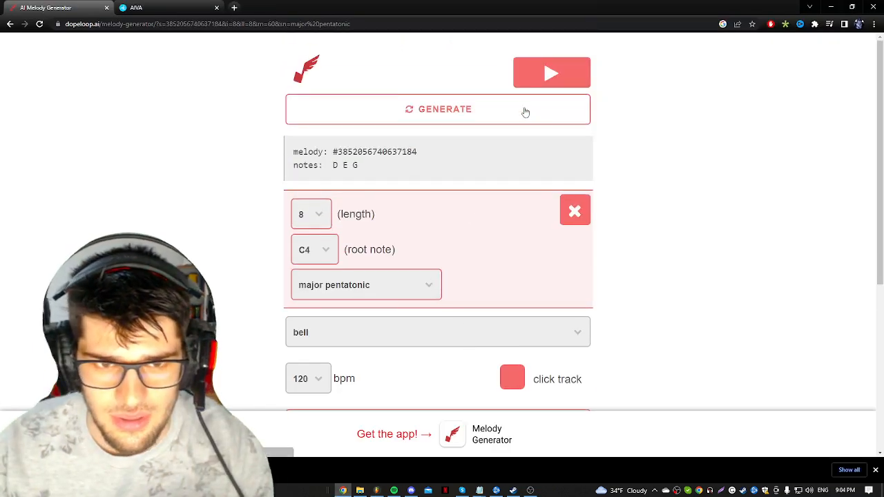
pyautogui.click(549, 74)
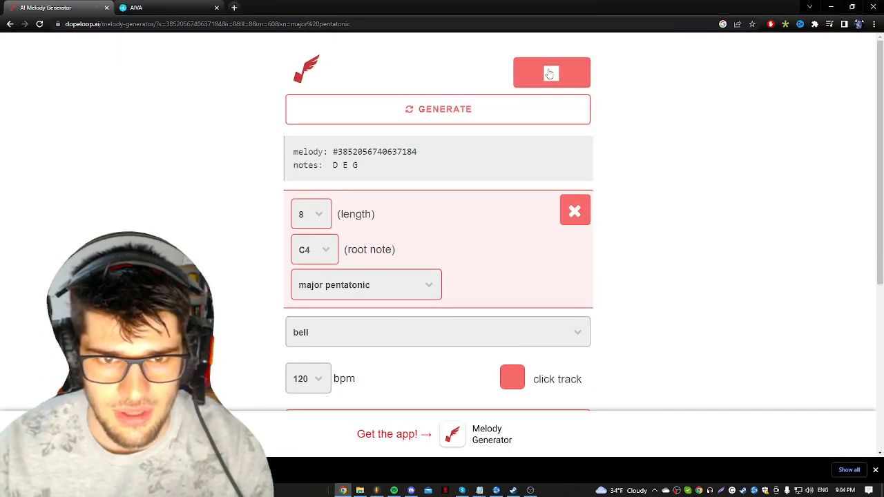
# Step: Download the new melody as MIDI and import it into FL Studio's Channel rack, placing its notes on the reFX Nexus channel
pyautogui.scroll(-2, 511, 225)
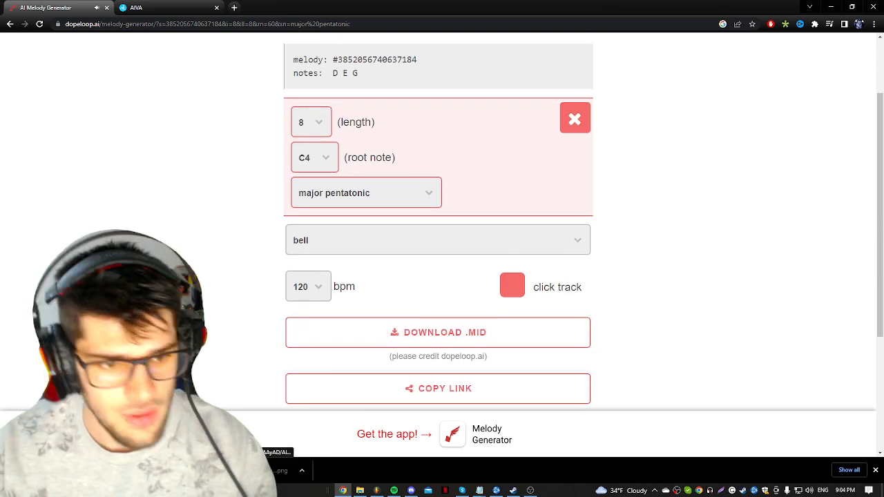
pyautogui.moveTo(55, 471); pyautogui.dragTo(227, 181)
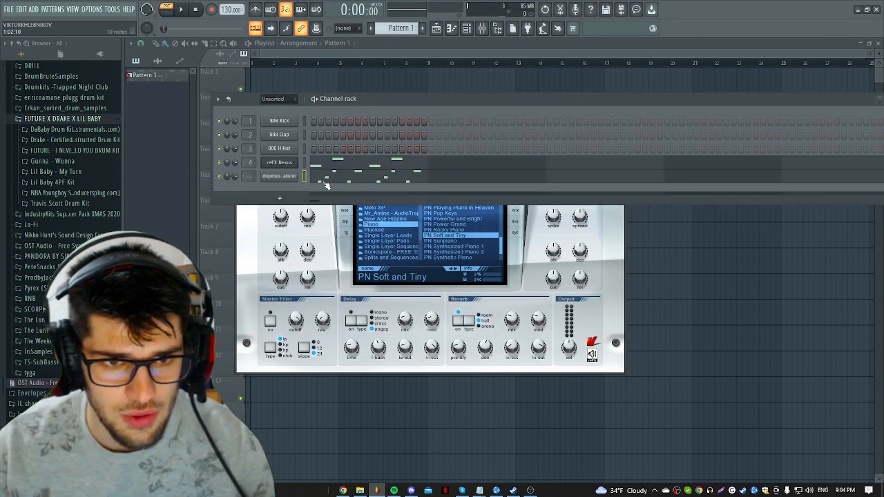
pyautogui.click(342, 491)
pyautogui.click(377, 490)
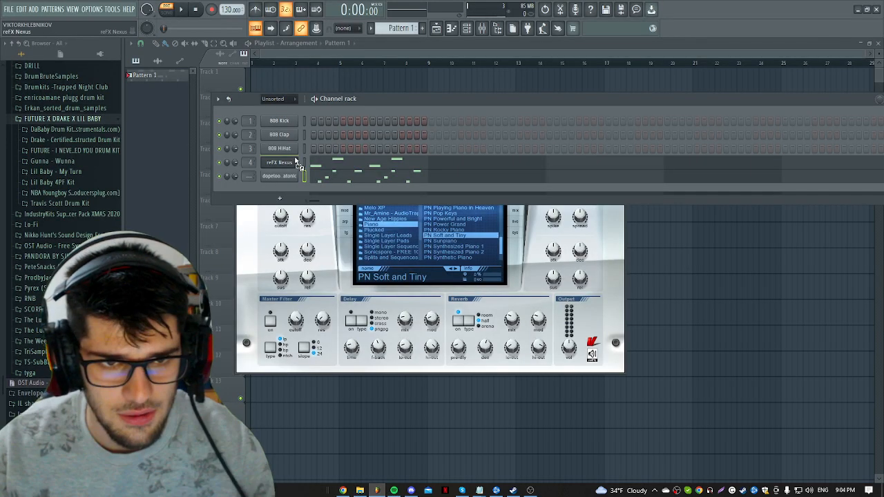
pyautogui.click(298, 166)
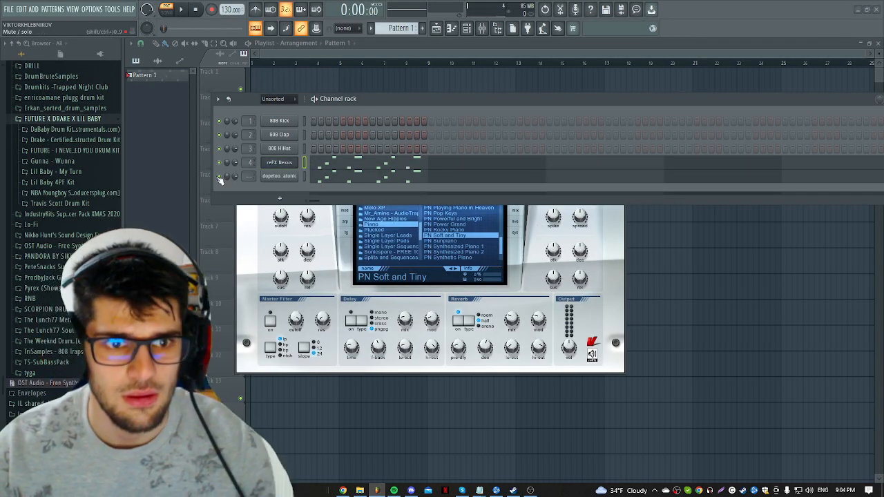
# Step: Open the reFX Nexus channel's piano roll and look over the imported notes
pyautogui.rightClick(296, 162)
pyautogui.click(312, 163)
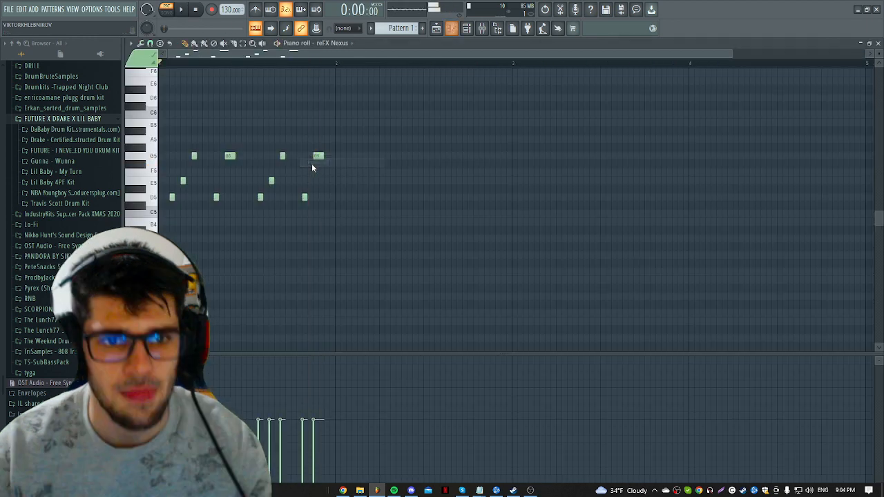
pyautogui.scroll(-2, 304, 164)
pyautogui.scroll(2, 298, 166)
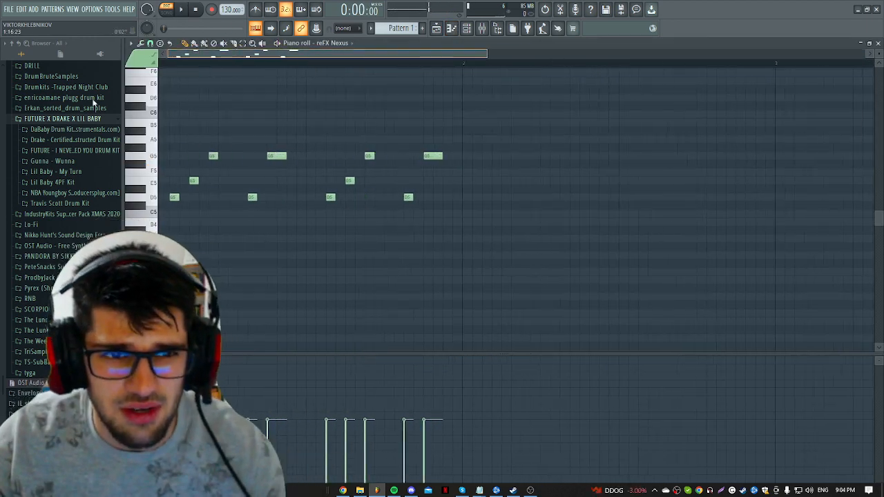
pyautogui.scroll(-2, 322, 235)
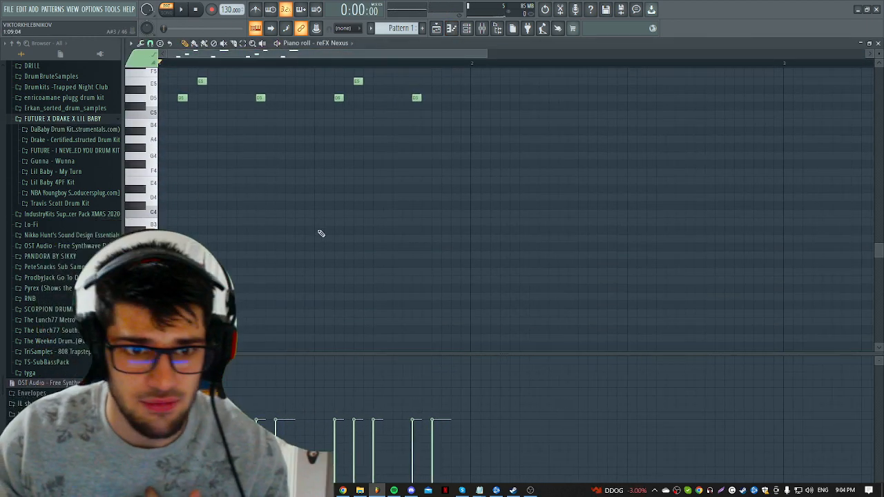
pyautogui.scroll(2, 323, 233)
# Step: Transpose all the melody's notes up one octave and play the result
pyautogui.moveTo(475, 267); pyautogui.dragTo(160, 112)
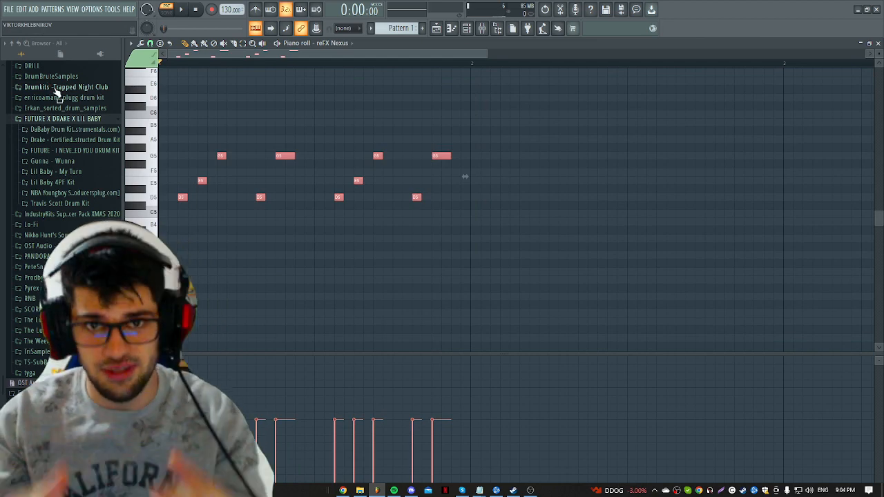
pyautogui.hotkey('ctrl', 'Up')
pyautogui.scroll(3, 183, 132)
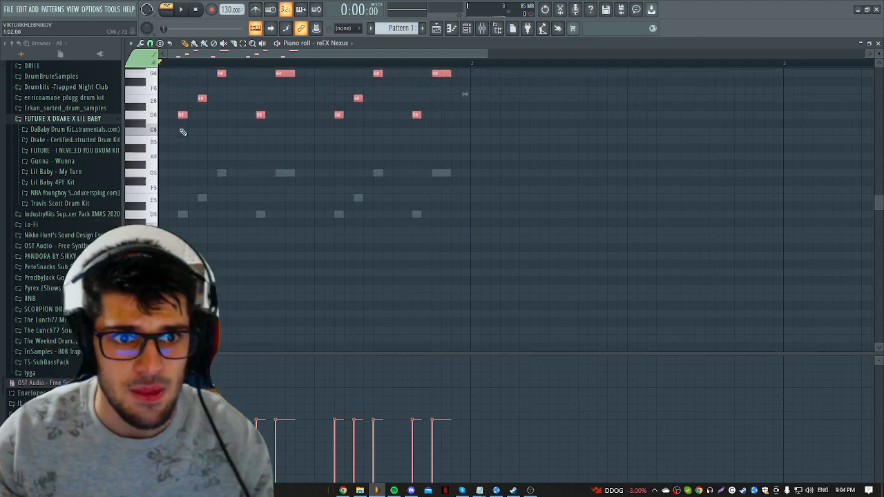
pyautogui.keyDown('ctrl'); pyautogui.click(267, 292); pyautogui.keyUp('ctrl')
pyautogui.scroll(-1, 287, 272)
pyautogui.press('space')
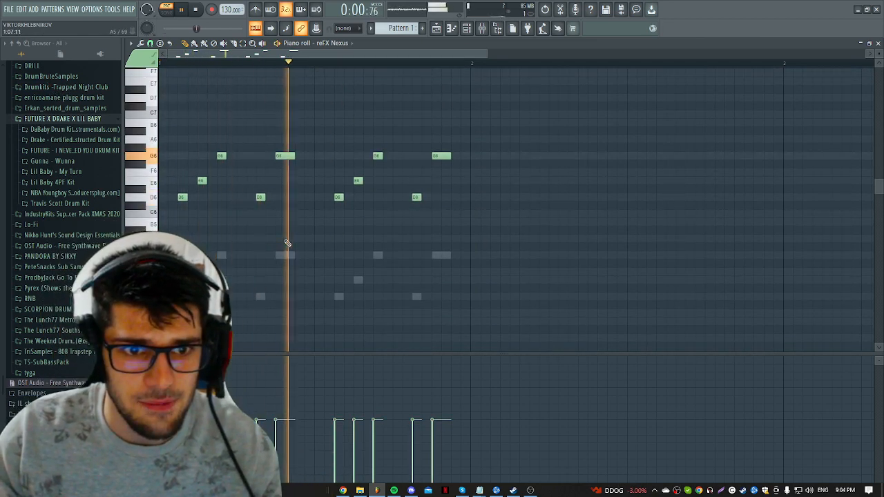
pyautogui.press('space')
# Step: Set the piano roll snap to 1/4 beat and lengthen the first five notes, with the first D6 starting at the bar's beginning
pyautogui.click(151, 44)
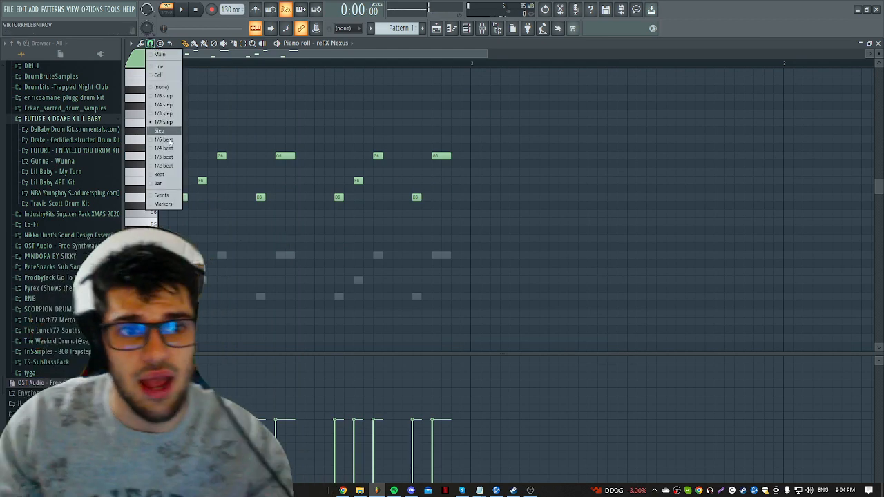
pyautogui.click(166, 150)
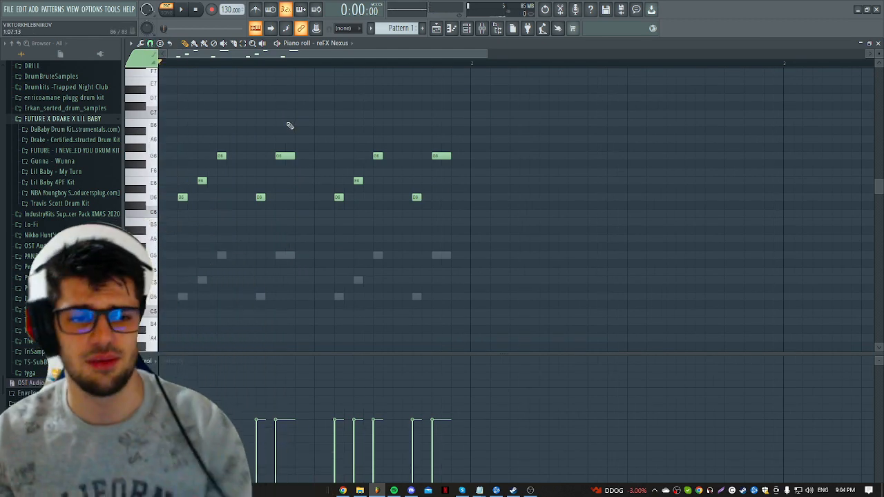
pyautogui.moveTo(182, 198); pyautogui.dragTo(333, 198)
pyautogui.moveTo(296, 157); pyautogui.dragTo(317, 160)
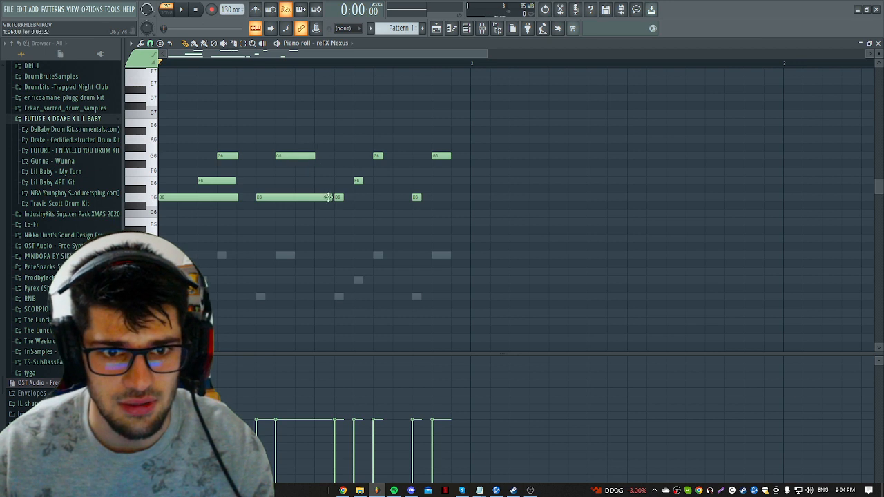
pyautogui.moveTo(329, 197); pyautogui.dragTo(318, 198)
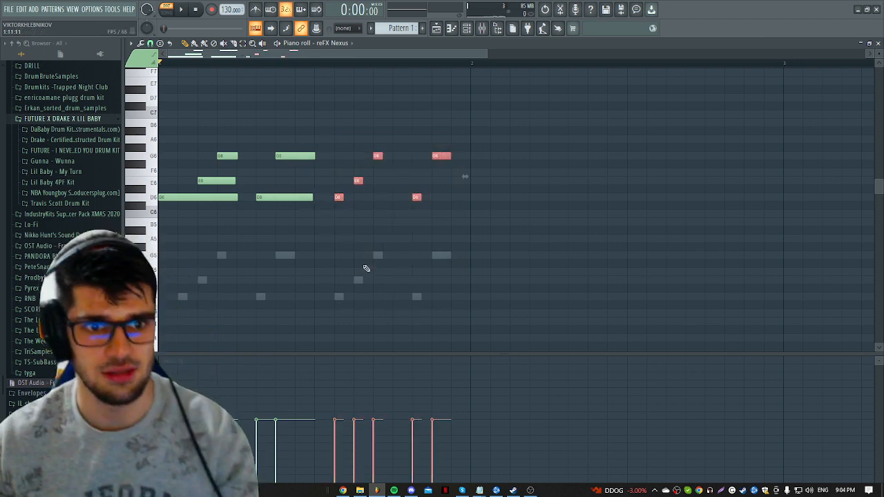
# Step: Delete the last five notes of the melody and set the project tempo to 90 BPM
pyautogui.press('Delete')
pyautogui.press('space')
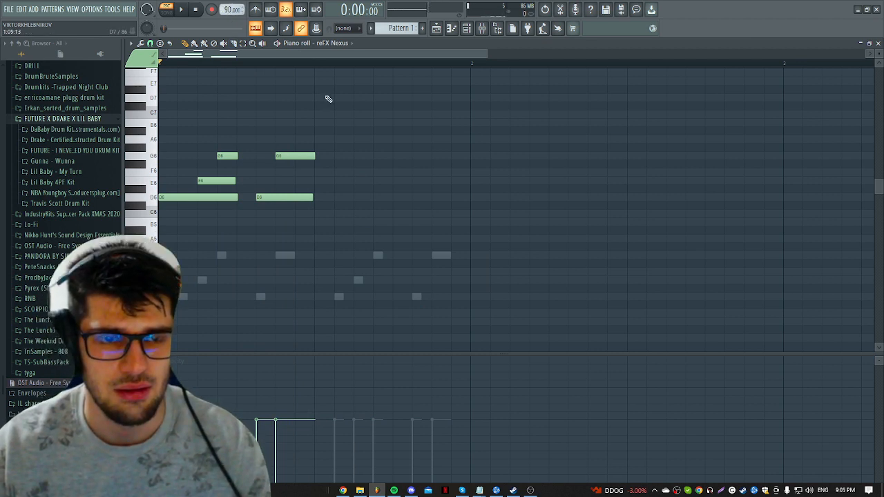
# Step: Shift the first E6 and G6 notes earlier and duplicate the phrase until the melody fills two bars
pyautogui.click(228, 156)
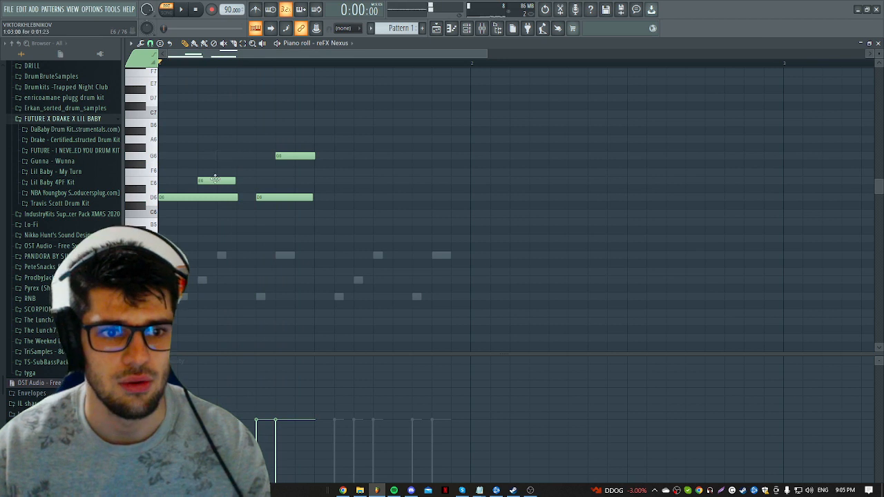
pyautogui.moveTo(216, 179); pyautogui.dragTo(200, 178)
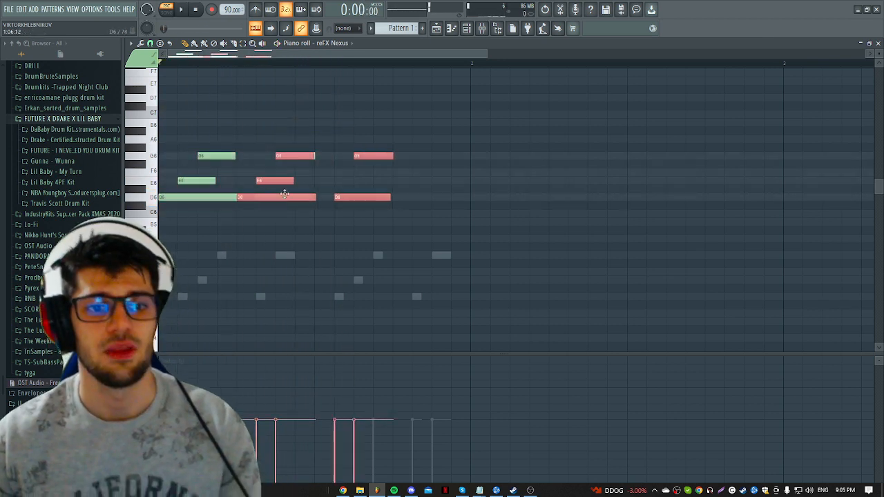
pyautogui.moveTo(2, 66); pyautogui.dragTo(2, 68)
pyautogui.moveTo(182, 194); pyautogui.dragTo(358, 194)
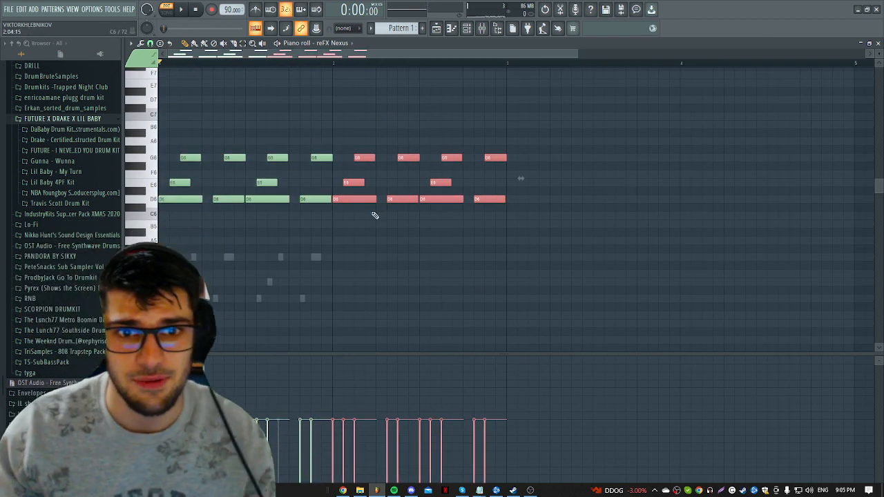
pyautogui.keyDown('ctrl'); pyautogui.click(391, 230); pyautogui.keyUp('ctrl')
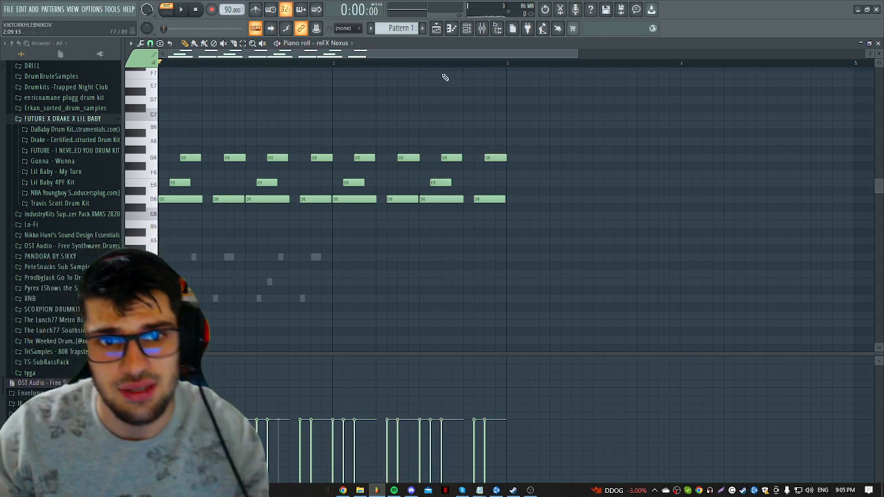
# Step: Load the Vinyl effect into the first slot of the Nexus channel's mixer track, Insert 6, with its year at 1960
pyautogui.click(482, 27)
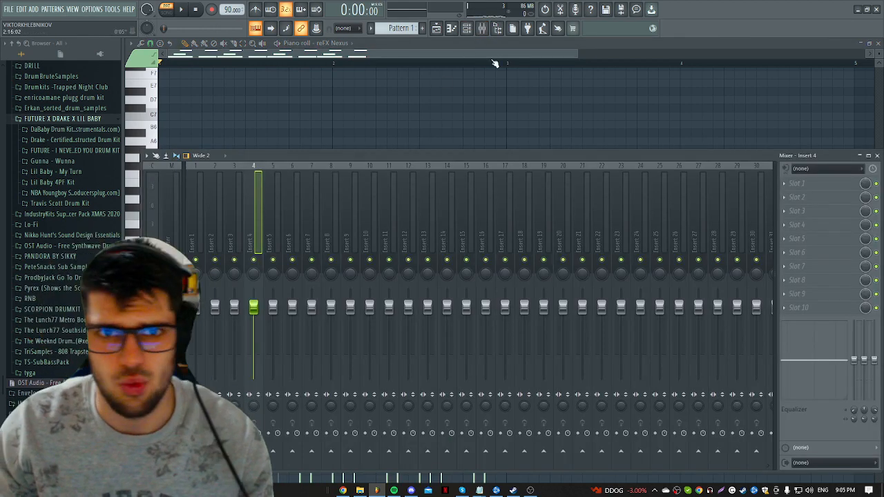
pyautogui.click(463, 32)
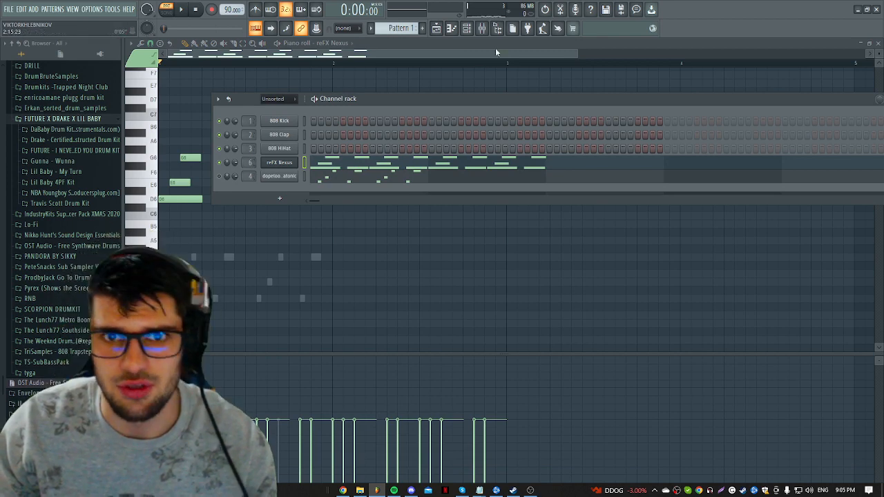
pyautogui.press('F9')
pyautogui.click(835, 189)
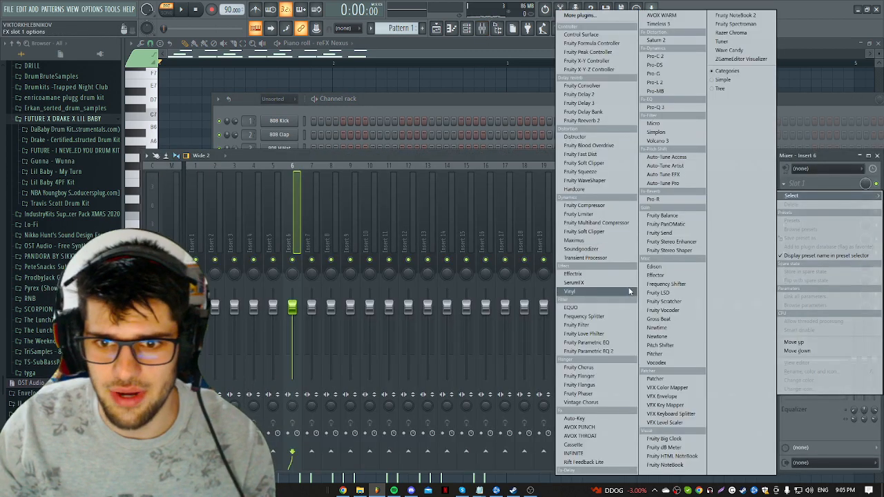
pyautogui.click(597, 290)
pyautogui.click(264, 201)
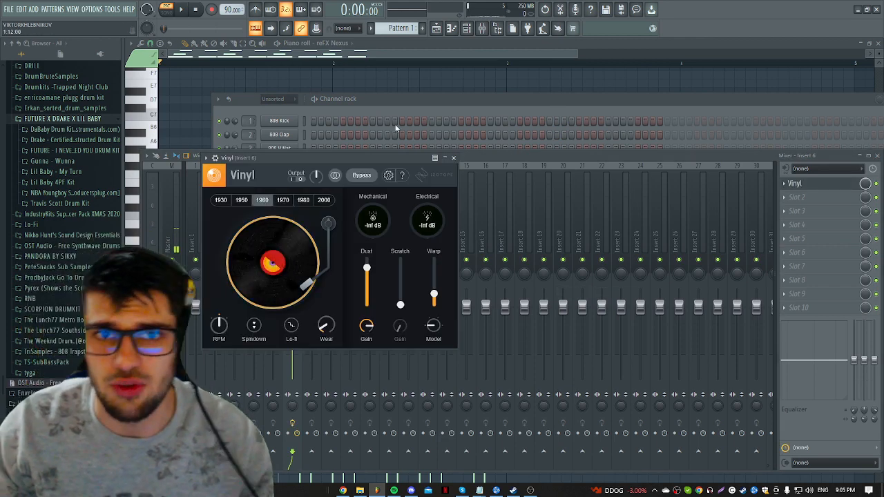
# Step: Play the Nexus melody pattern to hear it through the Vinyl effect, and stop playback
pyautogui.click(393, 100)
pyautogui.press('space')
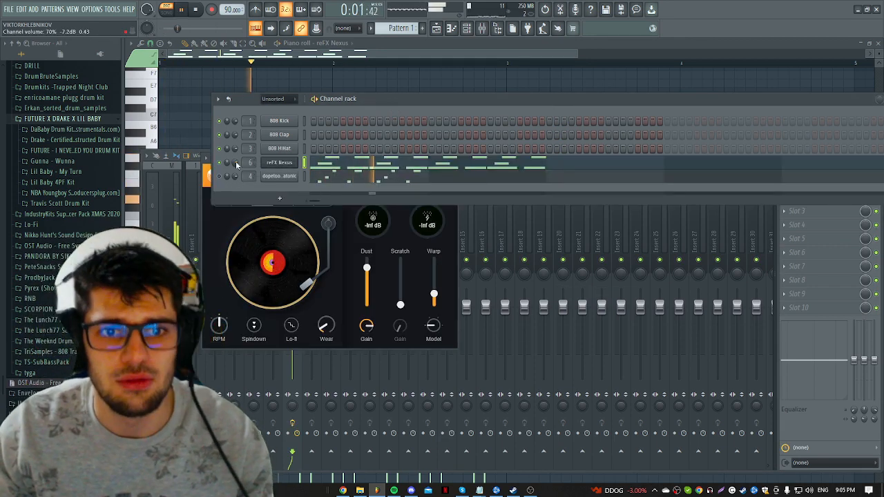
pyautogui.press('space')
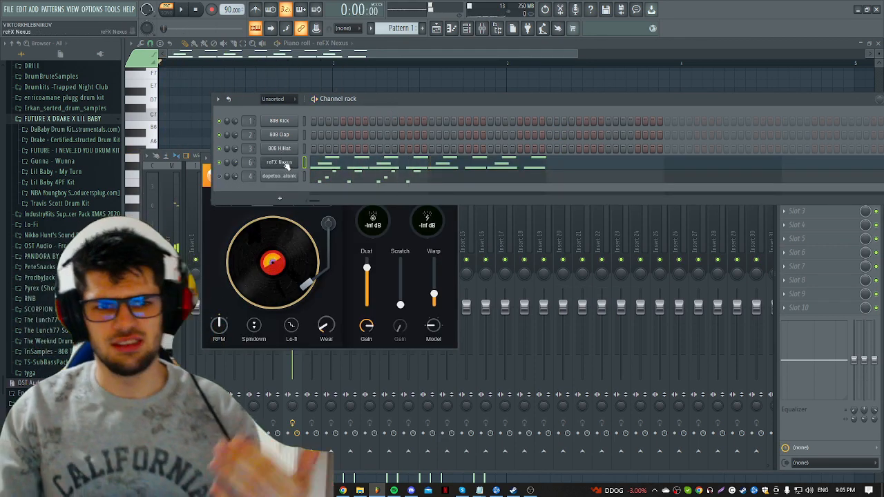
# Step: Audition the Nexus presets PN Powerful and Bright and PN Rocky Piano on the melody, and reload PN Soft and Tiny
pyautogui.click(279, 162)
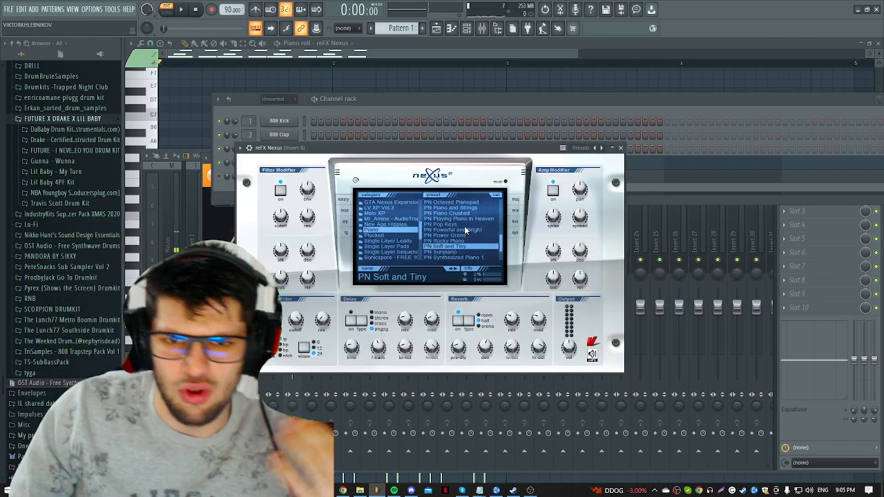
pyautogui.click(462, 230)
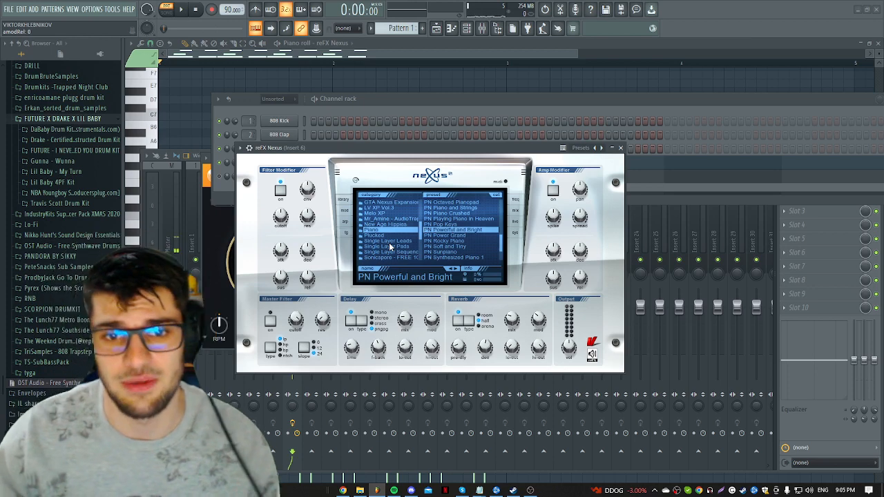
pyautogui.press('space')
pyautogui.click(459, 241)
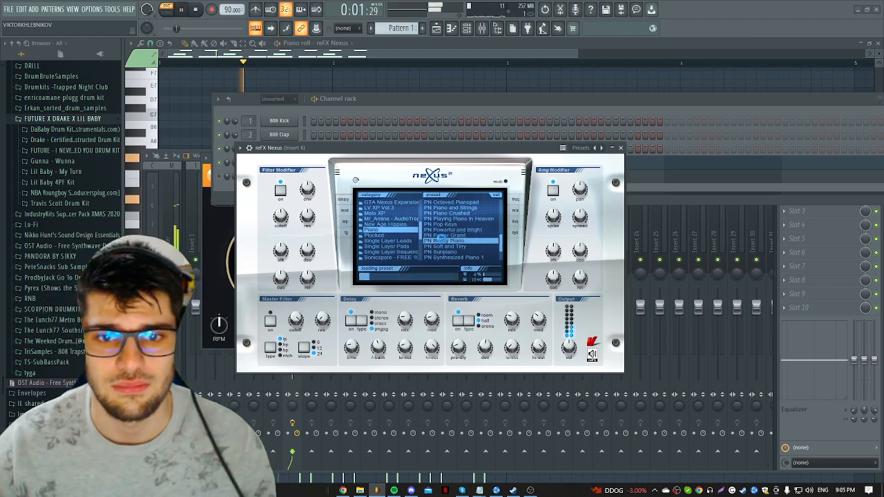
pyautogui.click(464, 247)
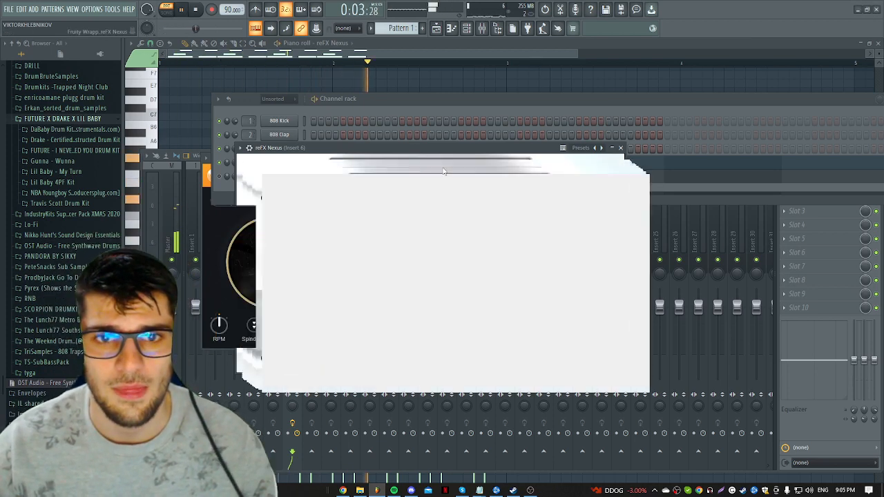
pyautogui.press('space')
# Step: Switch to AIVA in the browser and look through its generation profiles library, including page 3
pyautogui.click(436, 30)
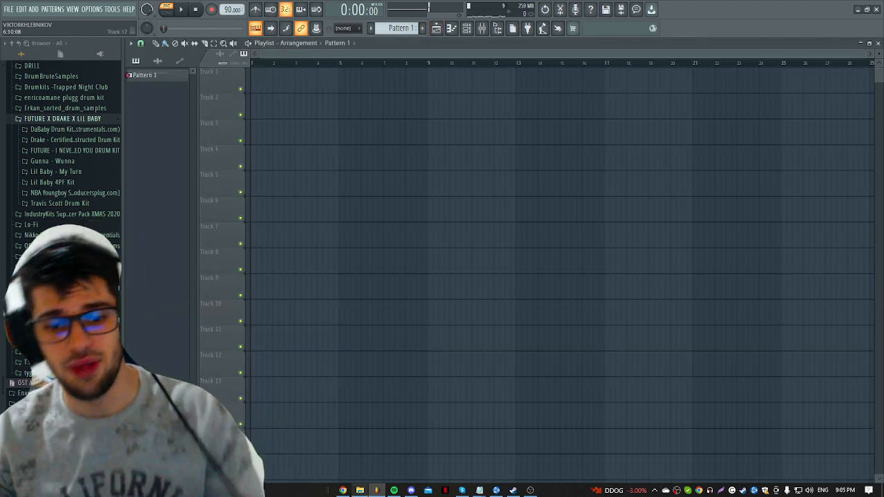
pyautogui.click(343, 491)
pyautogui.click(157, 6)
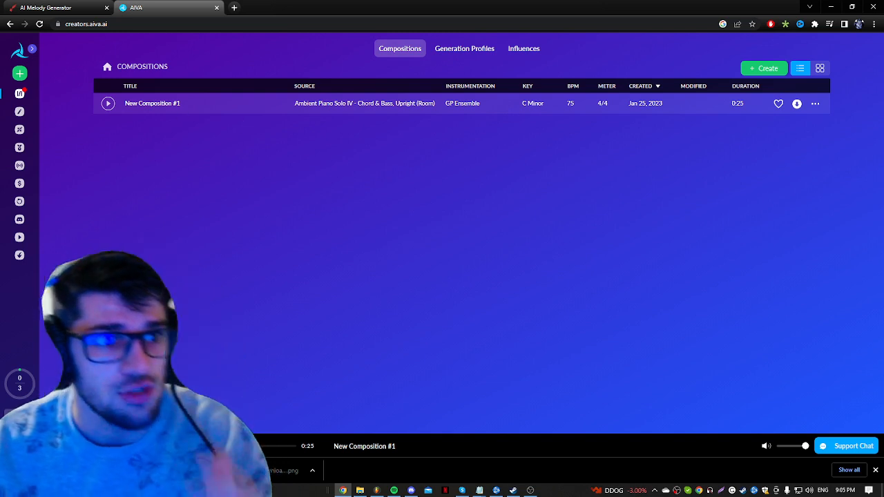
pyautogui.click(20, 73)
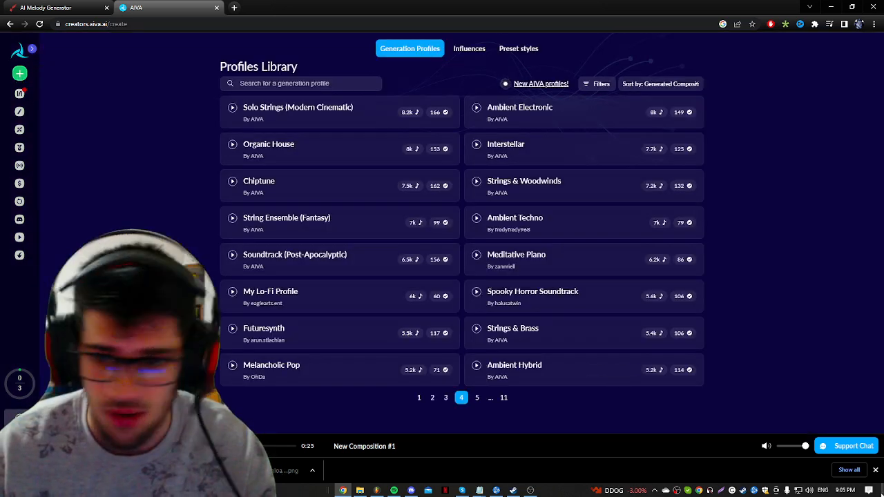
pyautogui.click(875, 470)
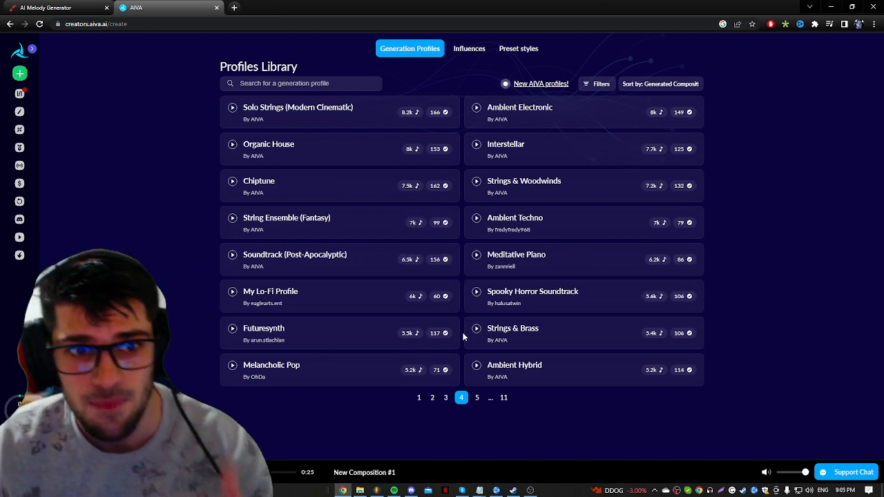
pyautogui.click(446, 398)
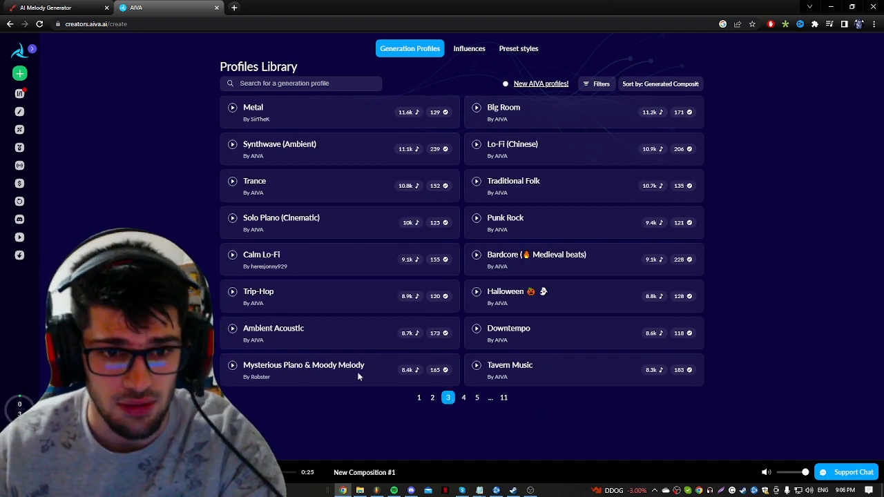
# Step: Disable the Vinyl effect on Insert 6 in the FL Studio mixer and return to AIVA in the browser
pyautogui.click(376, 490)
pyautogui.click(491, 31)
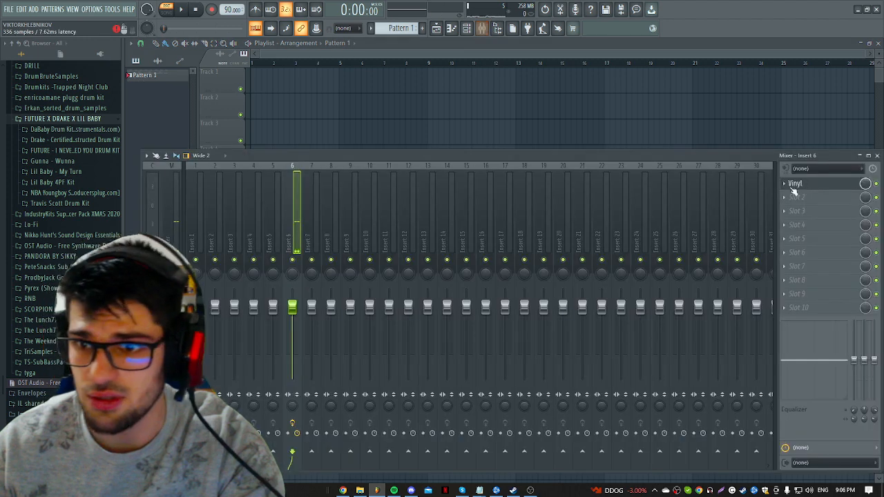
pyautogui.hotkey('alt', 'Tab')
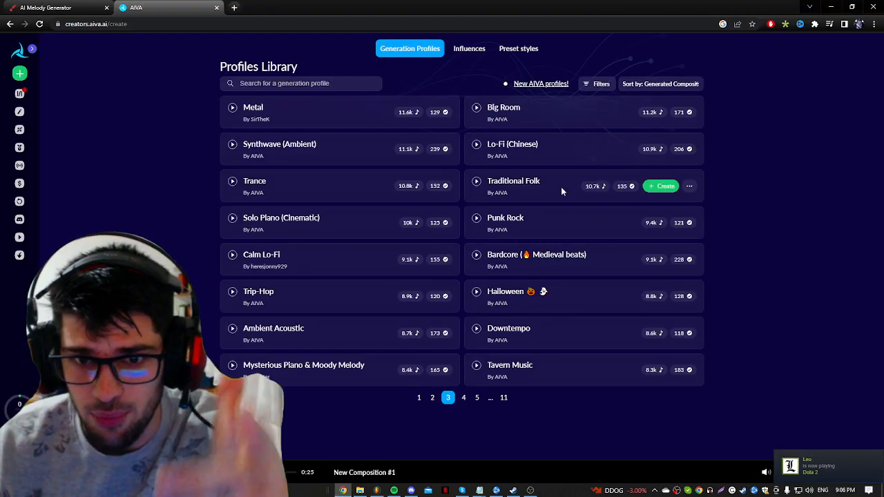
# Step: Browse pages 5 and 1 of the profiles library, and download New Composition #1 from the compositions list as an MP3
pyautogui.click(477, 397)
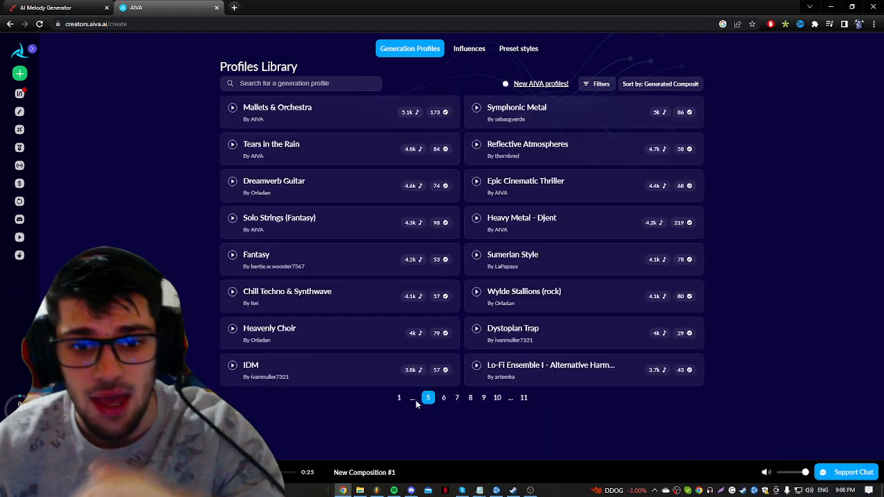
pyautogui.click(399, 397)
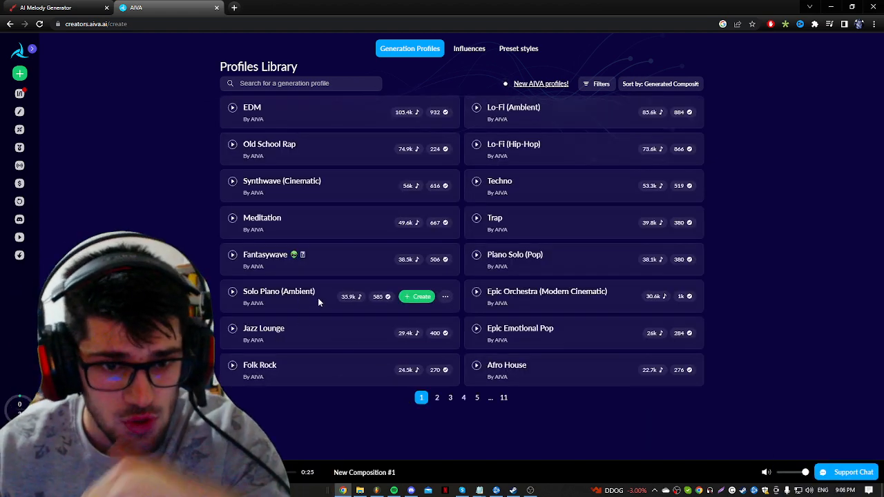
pyautogui.click(22, 50)
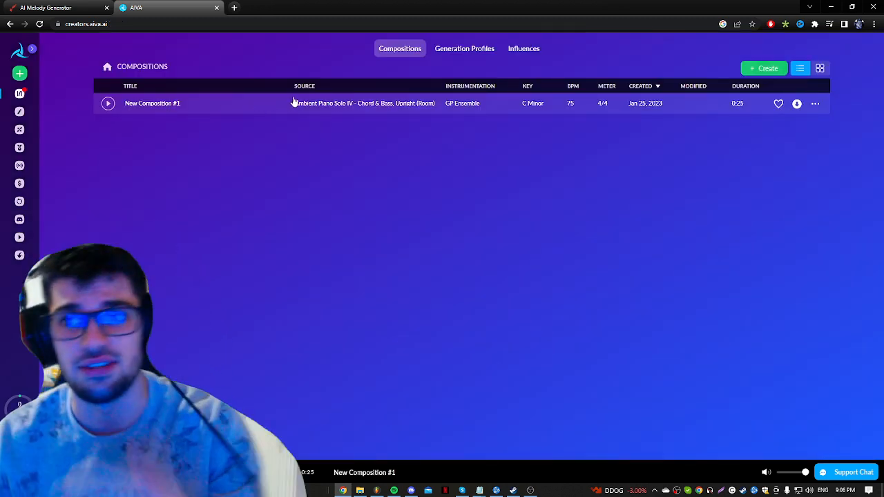
pyautogui.click(797, 104)
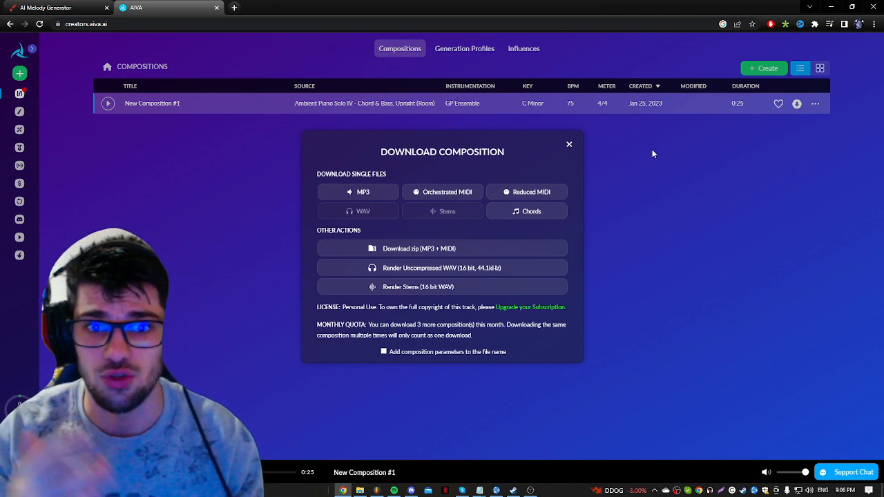
pyautogui.click(364, 192)
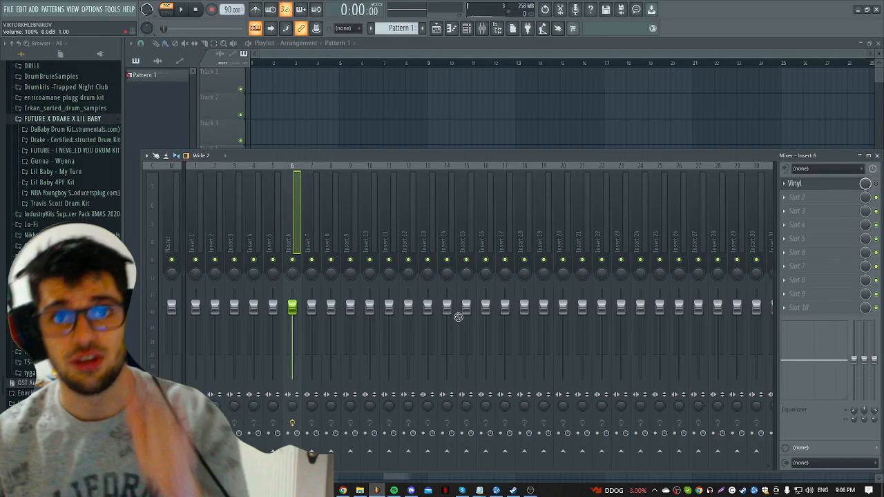
# Step: Place the downloaded New Composition #1 audio at the start of Track 1 in FL Studio's playlist and set the tempo to 75 BPM
pyautogui.moveTo(458, 312); pyautogui.dragTo(273, 72)
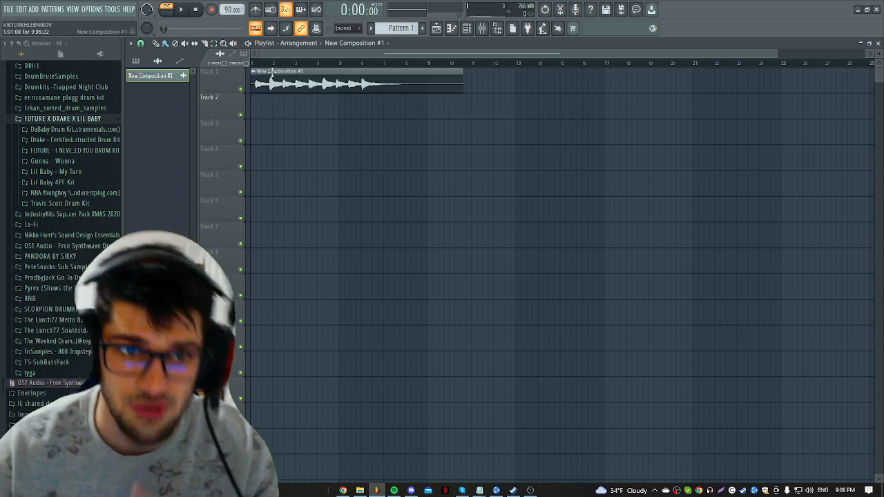
pyautogui.moveTo(221, 11); pyautogui.dragTo(221, 56)
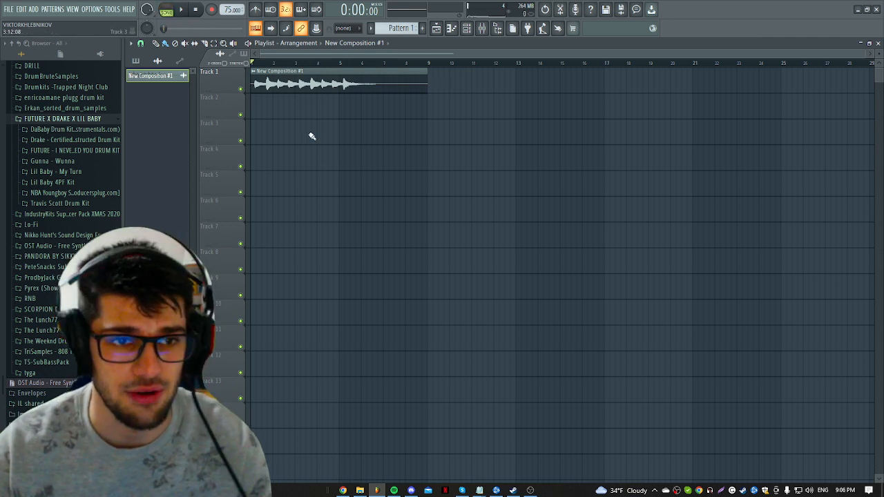
# Step: Play the New Composition #1 clip in song mode from the beginning, and stop playback
pyautogui.press('space')
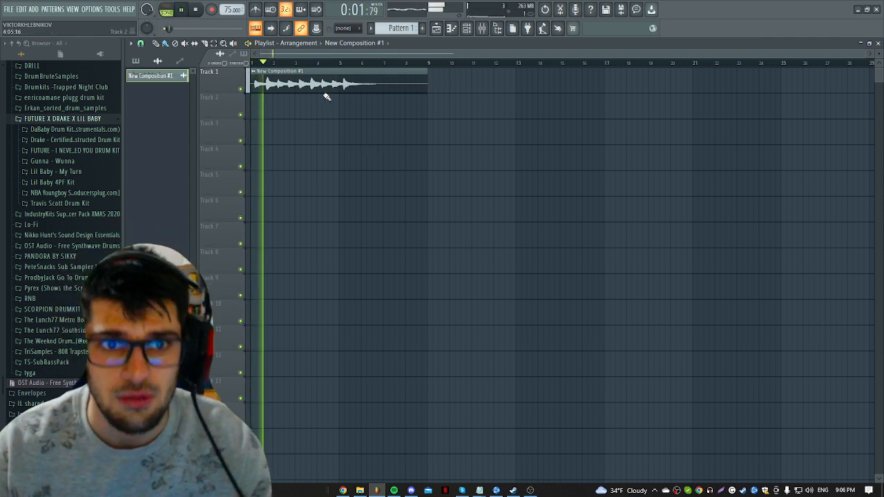
pyautogui.scroll(4, 281, 98)
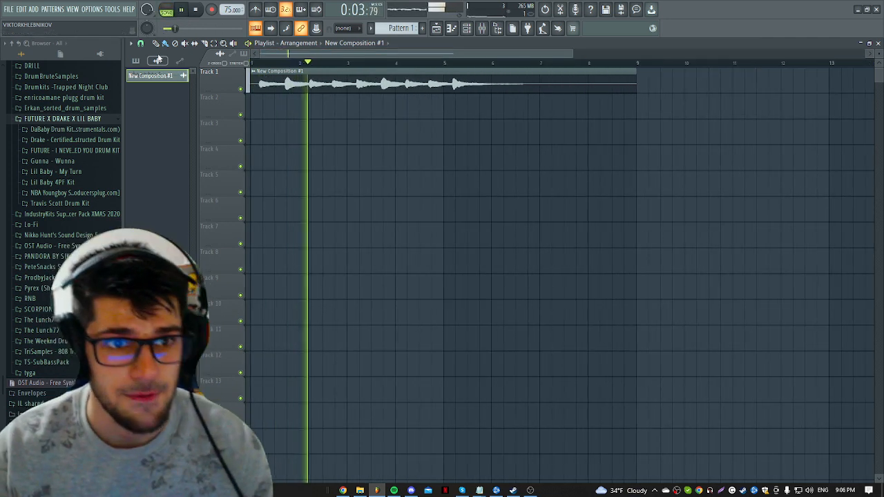
pyautogui.scroll(-2, 290, 128)
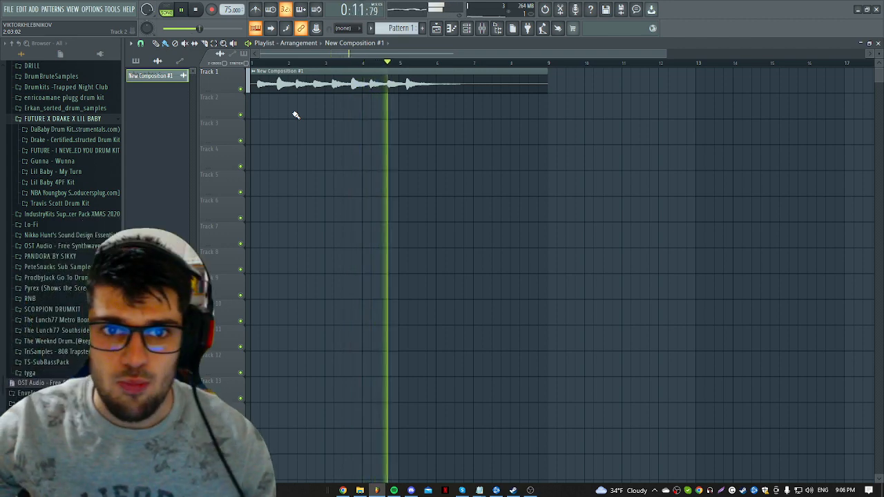
pyautogui.press('space')
# Step: Slice the silent lead-in off the New Composition #1 clip on Track 1 and delete that piece
pyautogui.press('pageup')
pyautogui.press('pageup')
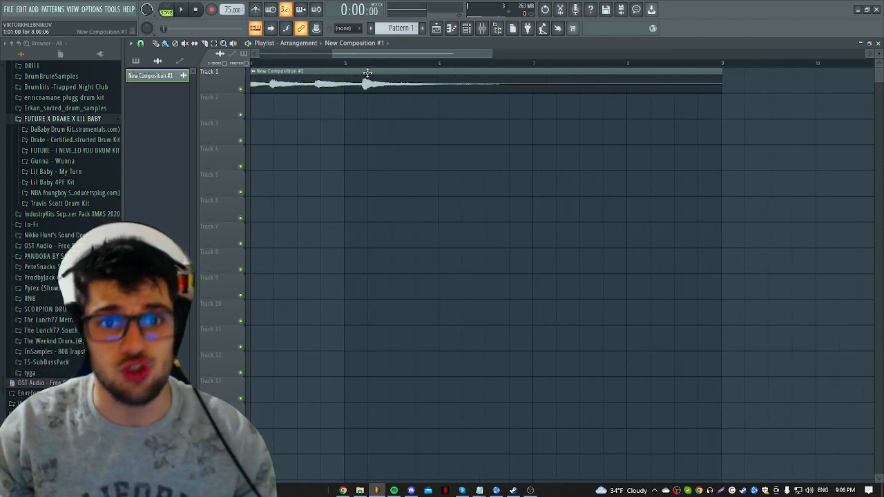
pyautogui.press('pageup')
pyautogui.press('pageup')
pyautogui.press('pageup')
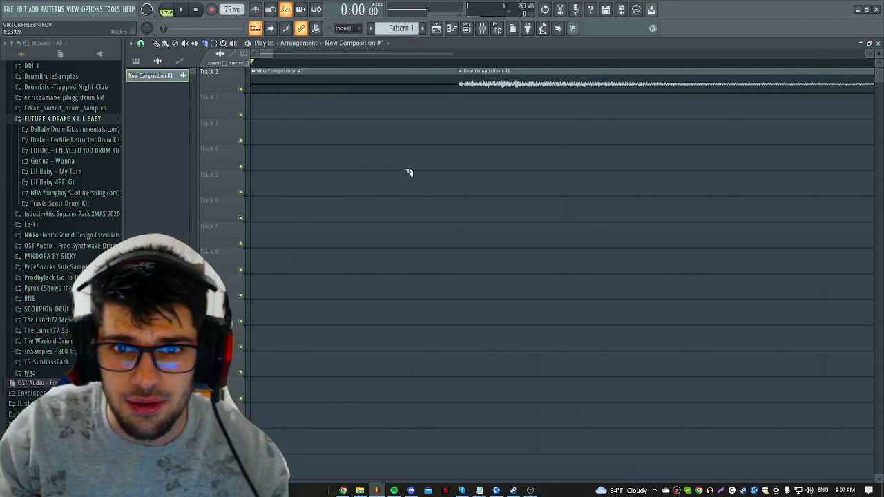
pyautogui.press('pagedown')
pyautogui.press('pagedown')
pyautogui.press('pagedown')
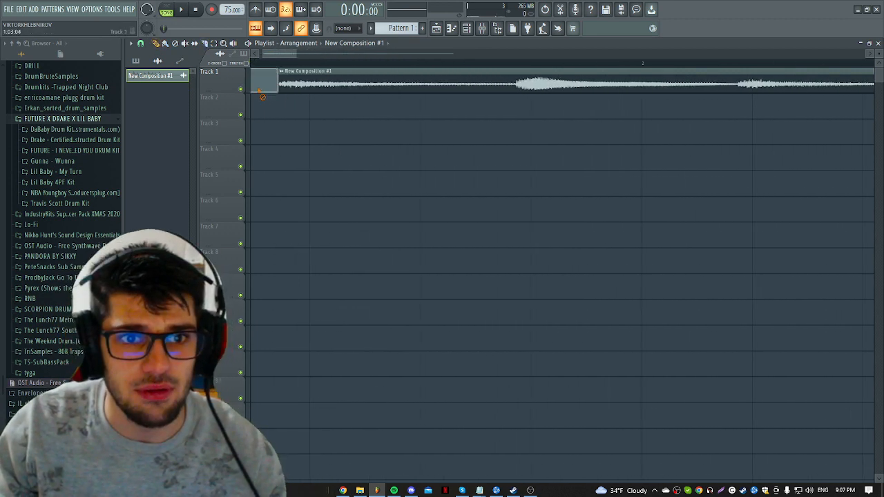
# Step: Move the clip to the start of bar 1, cut it at bar 5 and delete the remainder
pyautogui.press('pagedown')
pyautogui.press('pagedown')
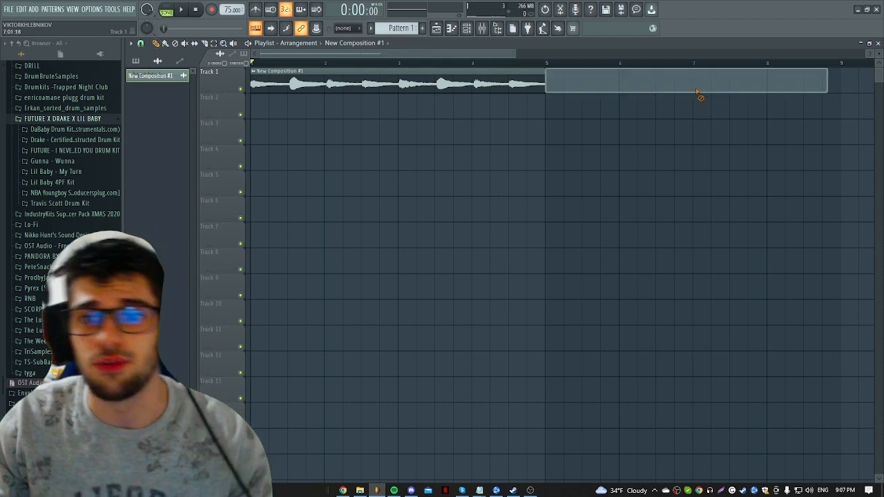
pyautogui.rightClick(699, 84)
# Step: Play the shortened clip with the metronome on to check its timing against the beat
pyautogui.press('space')
pyautogui.scroll(-1, 379, 110)
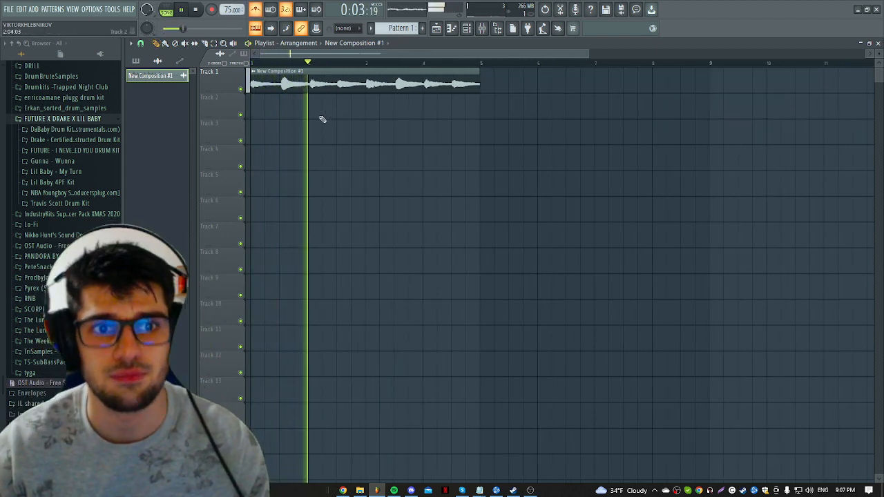
pyautogui.scroll(5, 293, 111)
pyautogui.press('space')
# Step: Trim the clip's beginning to the first piano note and move it along Track 1 to start just before bar 5
pyautogui.moveTo(317, 54); pyautogui.dragTo(265, 87)
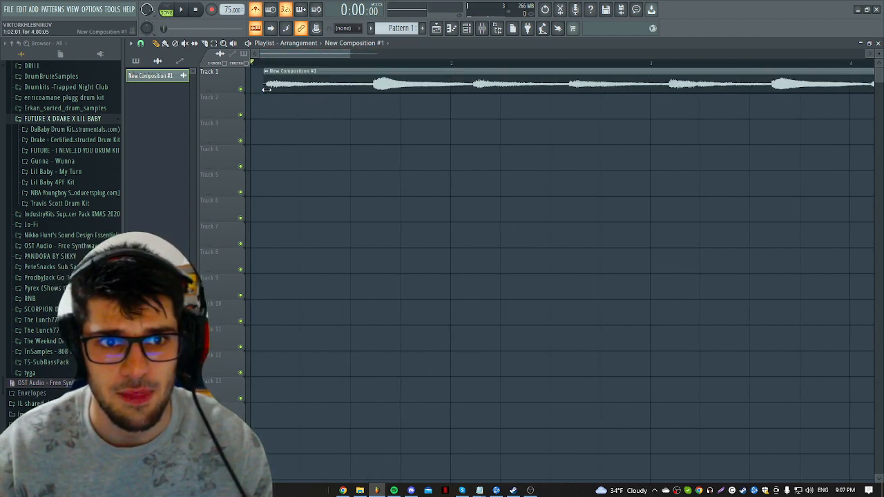
pyautogui.moveTo(347, 86); pyautogui.dragTo(296, 91)
pyautogui.scroll(-2, 435, 172)
pyautogui.scroll(2, 435, 172)
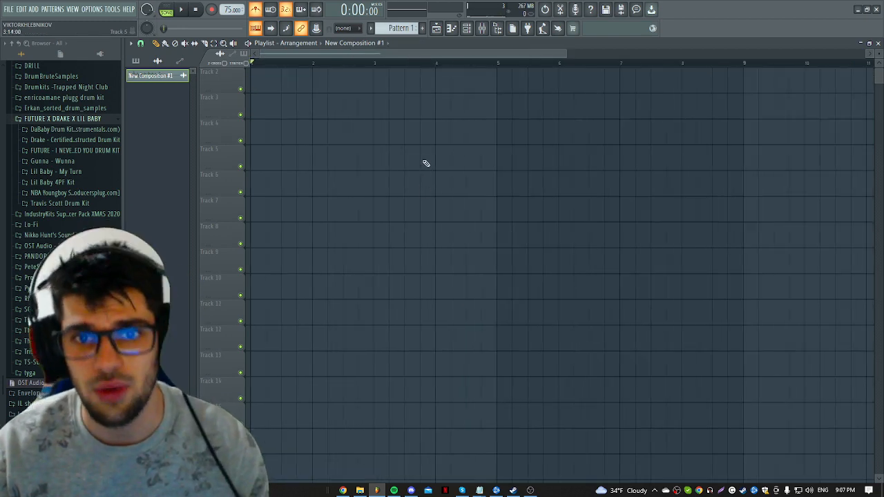
pyautogui.moveTo(404, 88); pyautogui.dragTo(575, 81)
pyautogui.scroll(4, 600, 78)
pyautogui.scroll(-2, 574, 80)
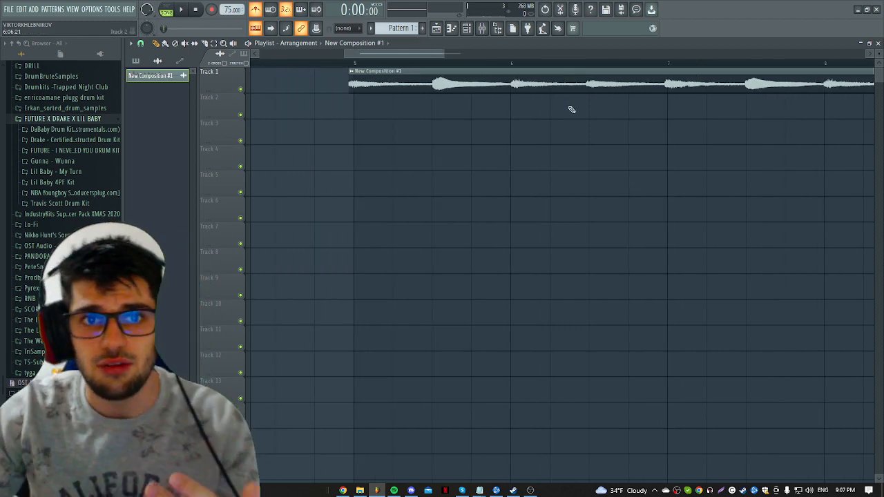
# Step: Play the New Composition #1 clip from bar 5 to check how its notes line up with the beat
pyautogui.scroll(-3, 444, 96)
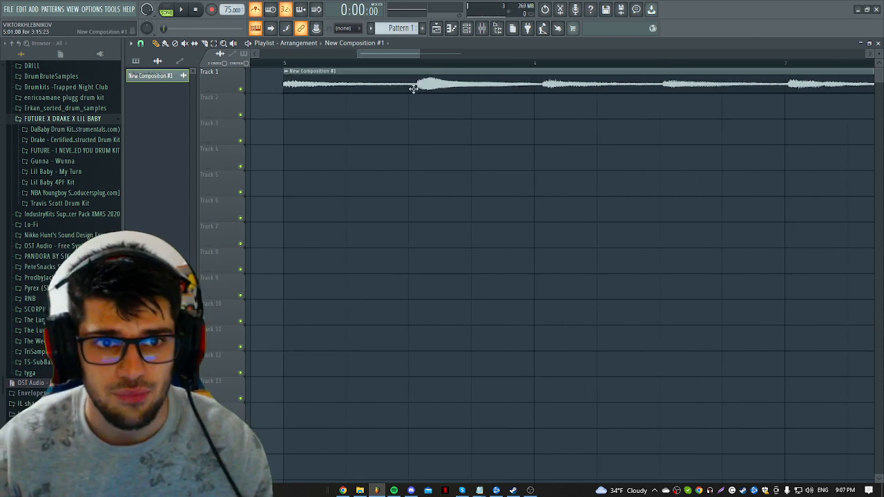
pyautogui.click(350, 63)
pyautogui.press('space')
pyautogui.scroll(3, 350, 64)
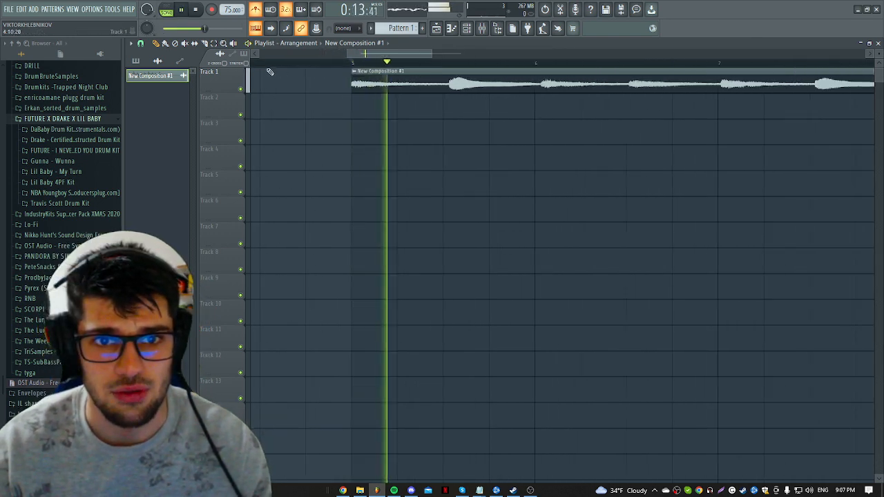
# Step: Slice the clip just before its second note and move the second piece onto the grid line halfway through bar 5
pyautogui.click(206, 44)
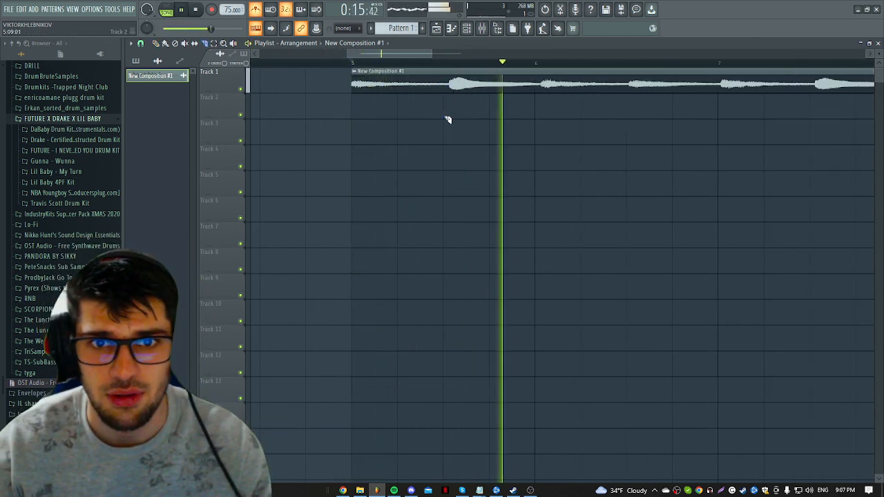
pyautogui.press('space')
pyautogui.scroll(3, 458, 98)
pyautogui.click(472, 71)
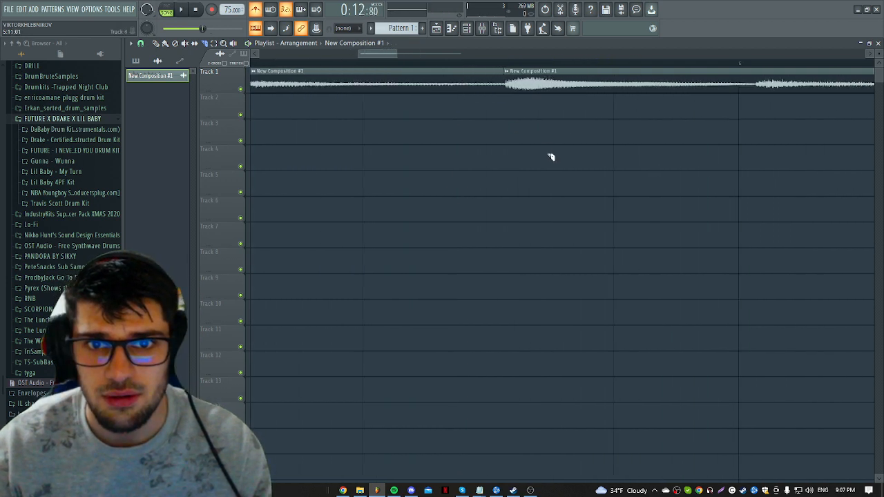
pyautogui.scroll(-2, 522, 95)
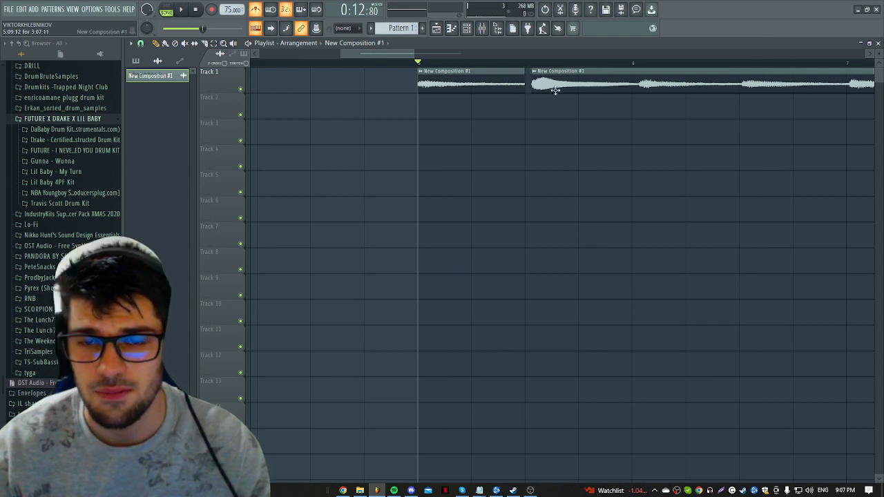
pyautogui.scroll(2, 555, 89)
pyautogui.moveTo(554, 79); pyautogui.dragTo(543, 75)
# Step: Play the sliced melody from bar 5 to check the timing of the moved piece, and stop playback
pyautogui.press('space')
pyautogui.scroll(-3, 530, 104)
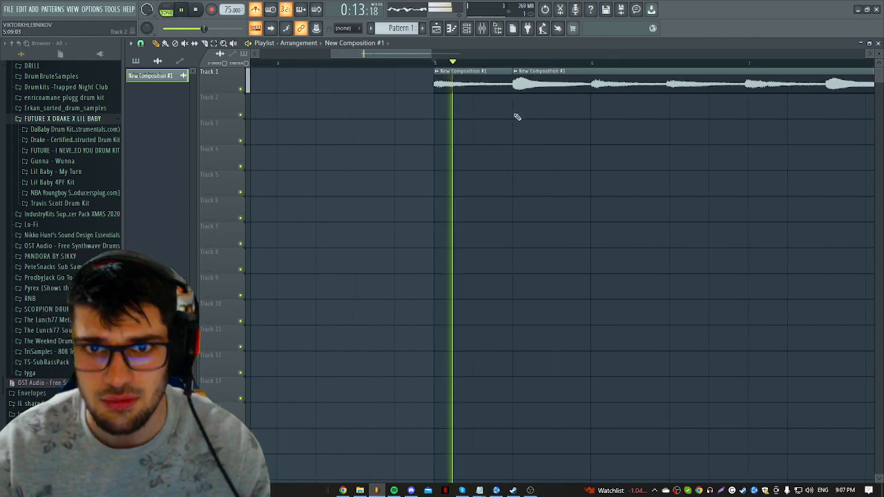
pyautogui.scroll(-2, 545, 134)
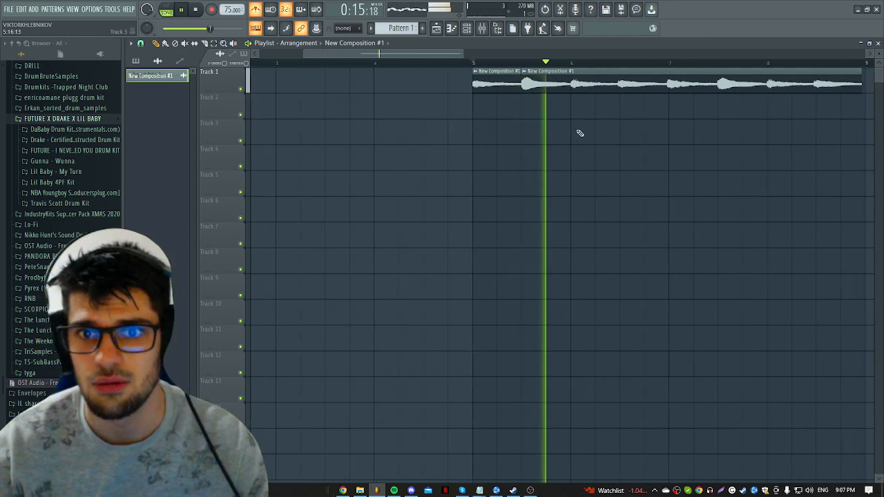
pyautogui.scroll(-2, 642, 138)
pyautogui.scroll(4, 628, 146)
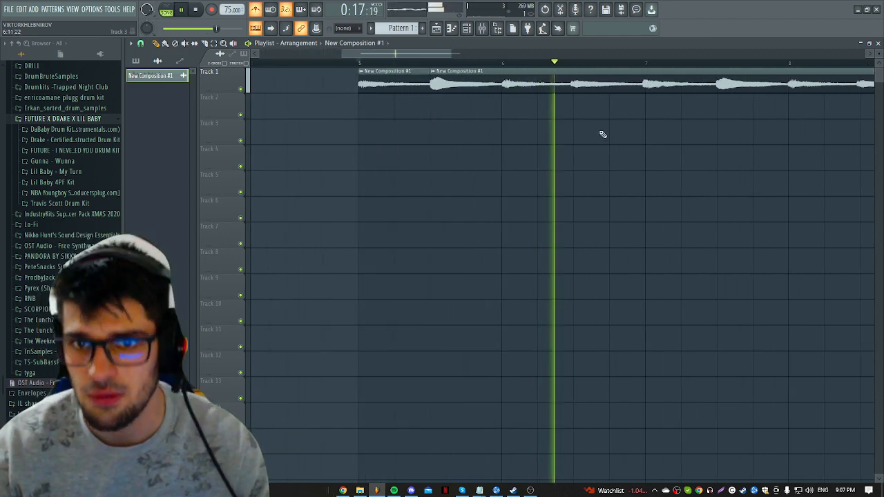
pyautogui.scroll(-3, 612, 138)
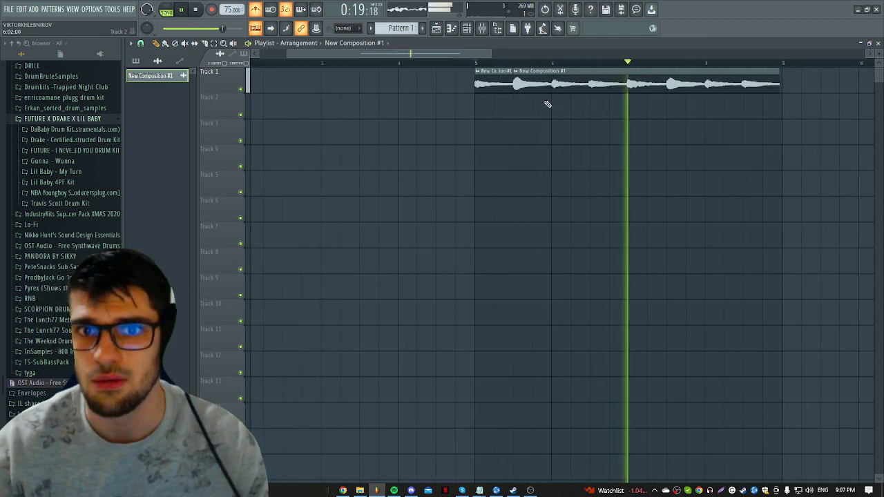
pyautogui.scroll(-2, 547, 103)
pyautogui.press('space')
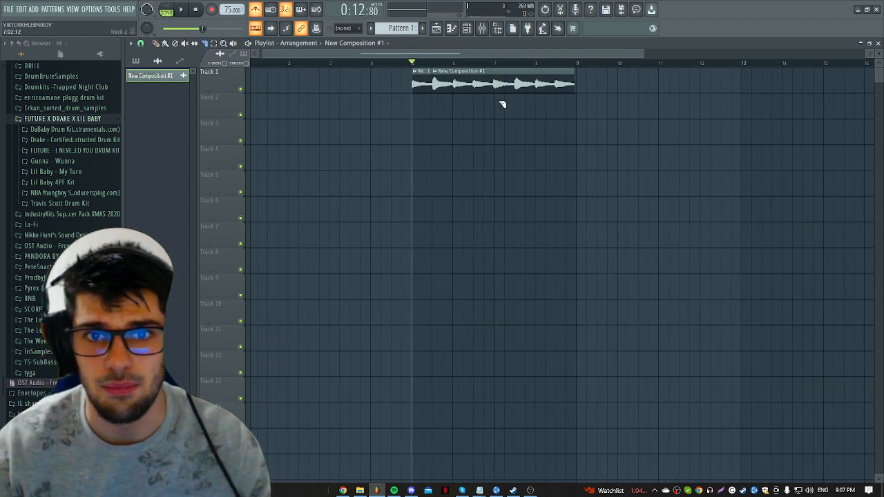
# Step: Trim the Track 1 melody to its first two bars and lay two copies back to back from bar 1 to bar 5
pyautogui.rightClick(544, 87)
pyautogui.moveTo(535, 96); pyautogui.dragTo(306, 72)
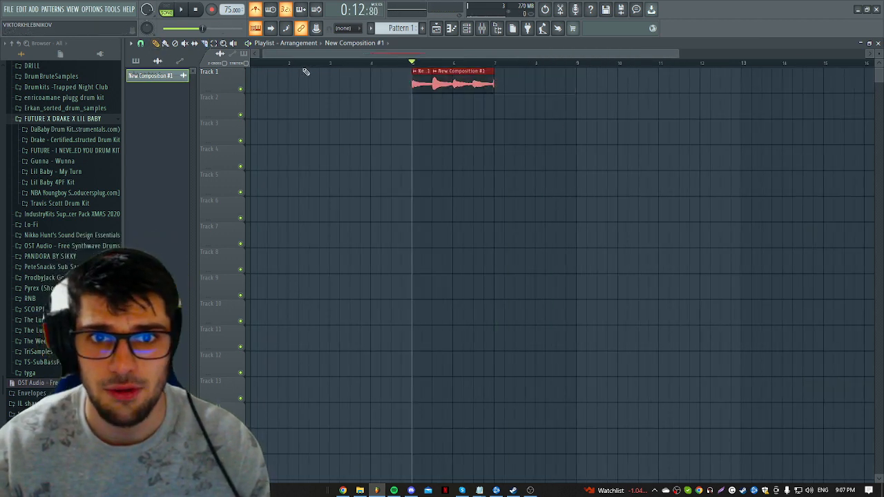
pyautogui.moveTo(469, 81); pyautogui.dragTo(328, 108)
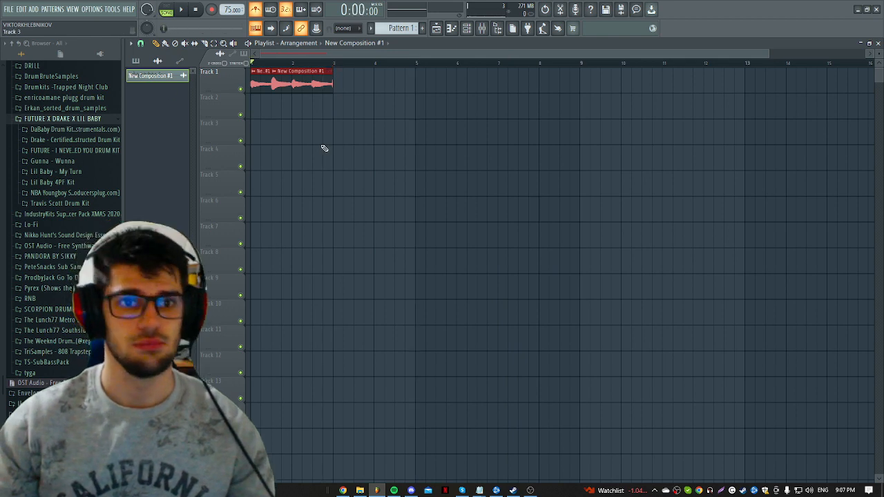
pyautogui.hotkey('ctrl', 'b')
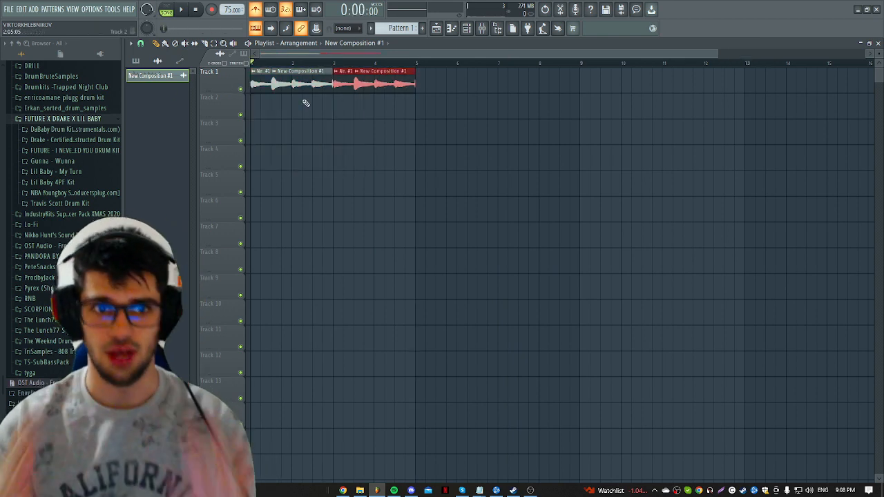
# Step: Create a new pattern named drums and place it on Track 2 across bars 1 and 2
pyautogui.click(422, 29)
pyautogui.write('drums')
pyautogui.press('Return')
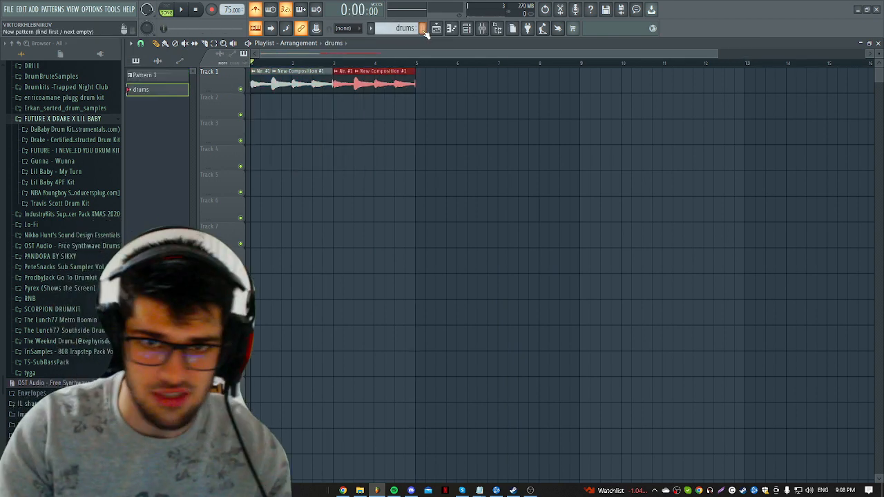
pyautogui.click(298, 108)
pyautogui.moveTo(297, 108); pyautogui.dragTo(335, 114)
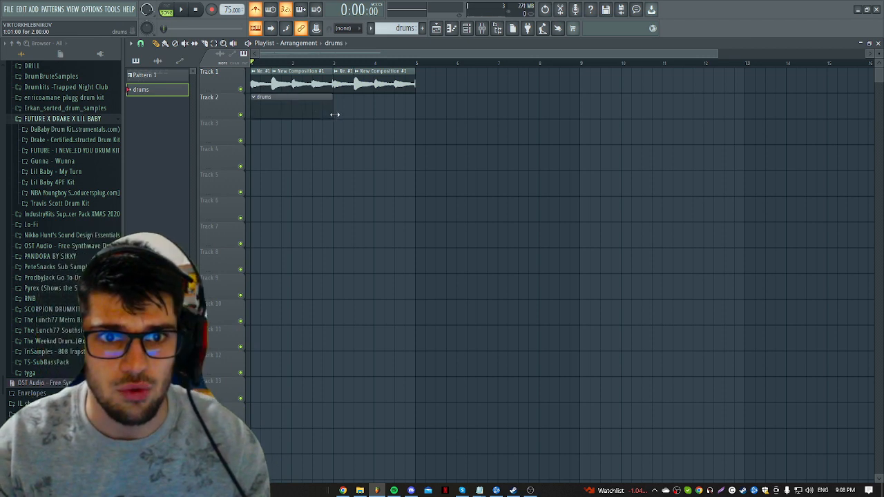
# Step: Duplicate the drums clip on Track 2 to fill bars 3 and 4 while the melody plays
pyautogui.hotkey('ctrl', 'b')
pyautogui.click(466, 29)
pyautogui.press('space')
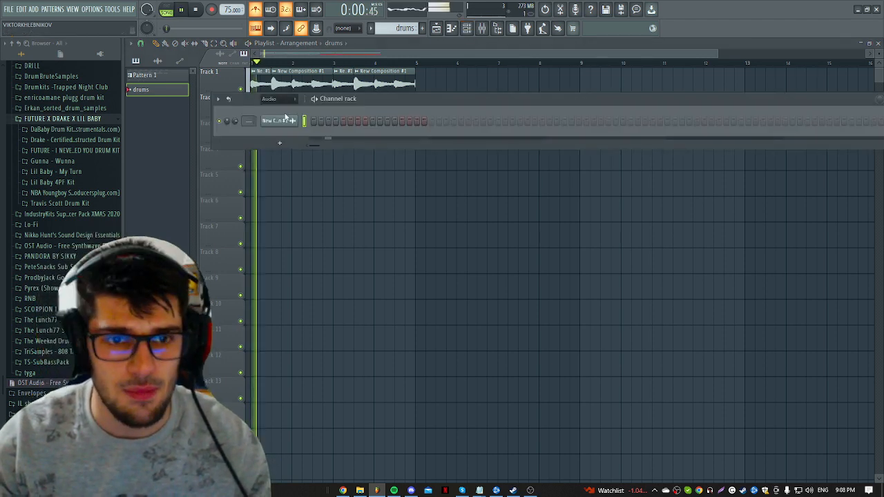
pyautogui.click(280, 99)
pyautogui.click(423, 92)
pyautogui.rightClick(406, 115)
pyautogui.keyDown('ctrl'); pyautogui.click(283, 112); pyautogui.keyUp('ctrl')
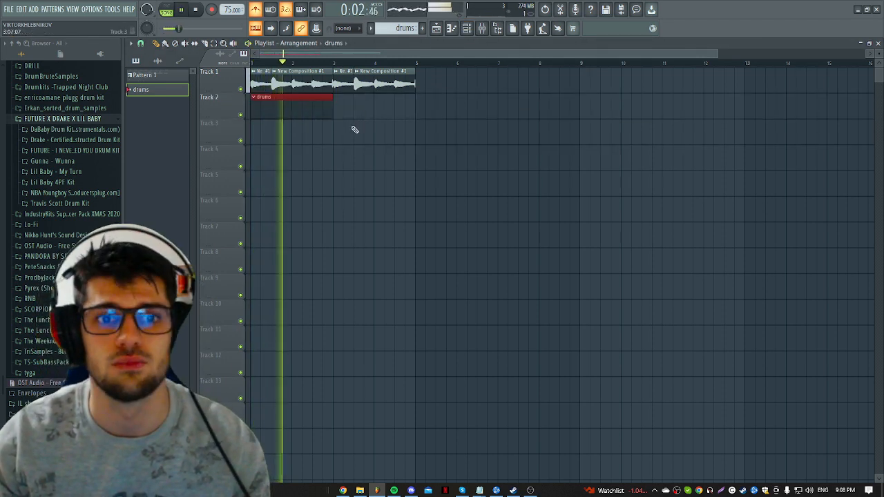
pyautogui.hotkey('ctrl', 'b')
# Step: Open the channel rack with all channels displayed and stop playback
pyautogui.click(471, 32)
pyautogui.click(278, 99)
pyautogui.click(272, 111)
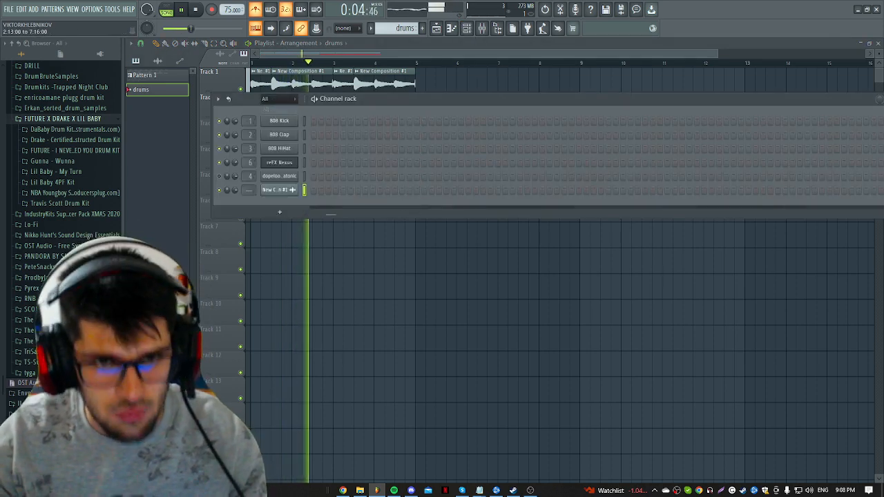
pyautogui.rightClick(416, 246)
pyautogui.click(470, 29)
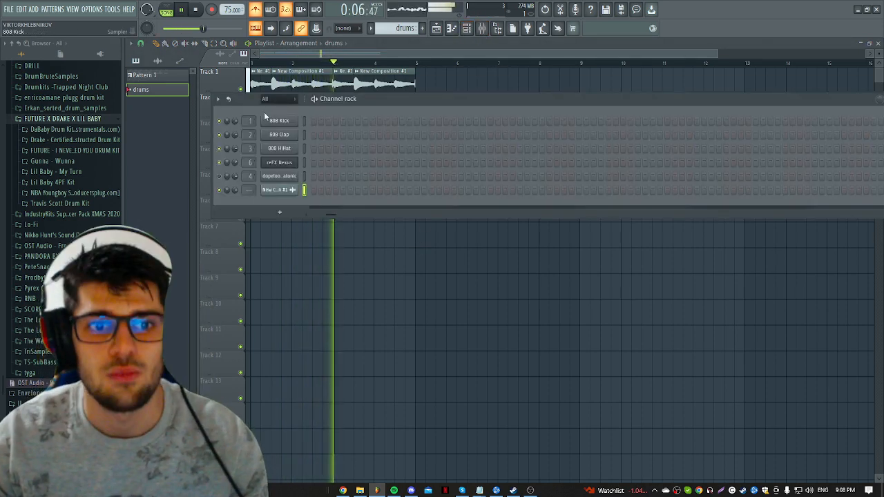
pyautogui.click(284, 98)
pyautogui.click(281, 112)
pyautogui.press('space')
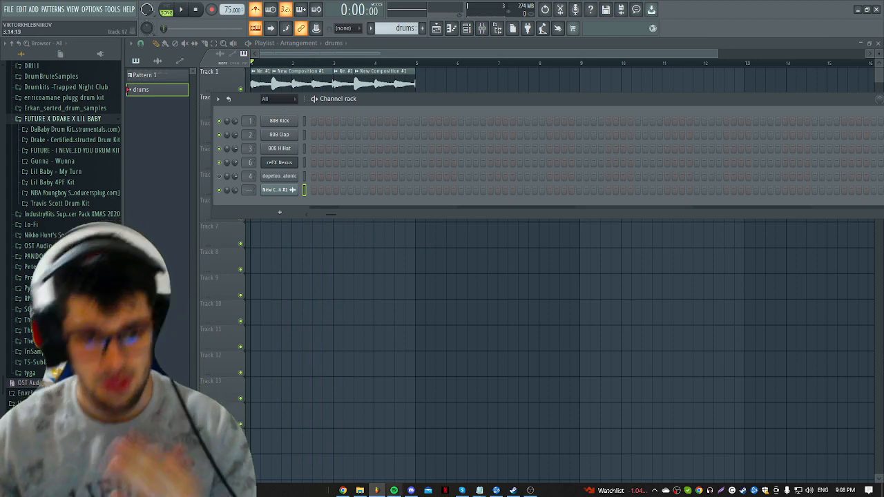
# Step: Switch to AIVA in the browser and open page 4 of the generation profiles library
pyautogui.hotkey('alt', 'Tab')
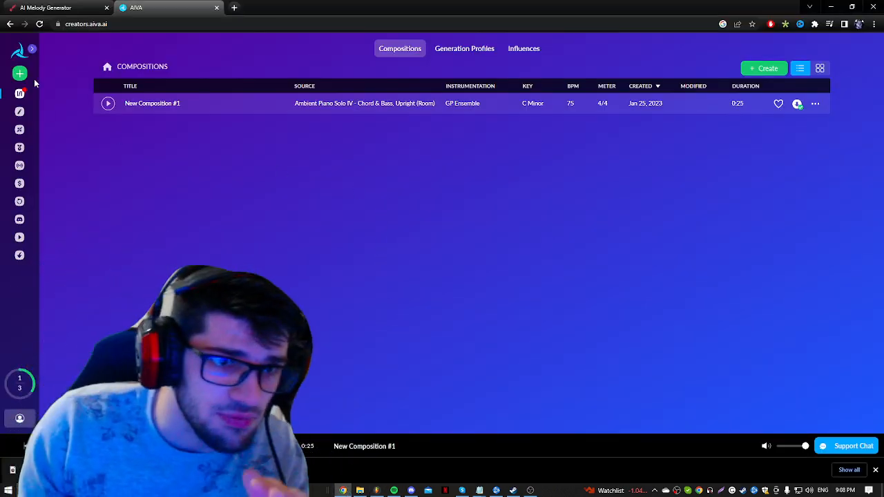
pyautogui.click(21, 74)
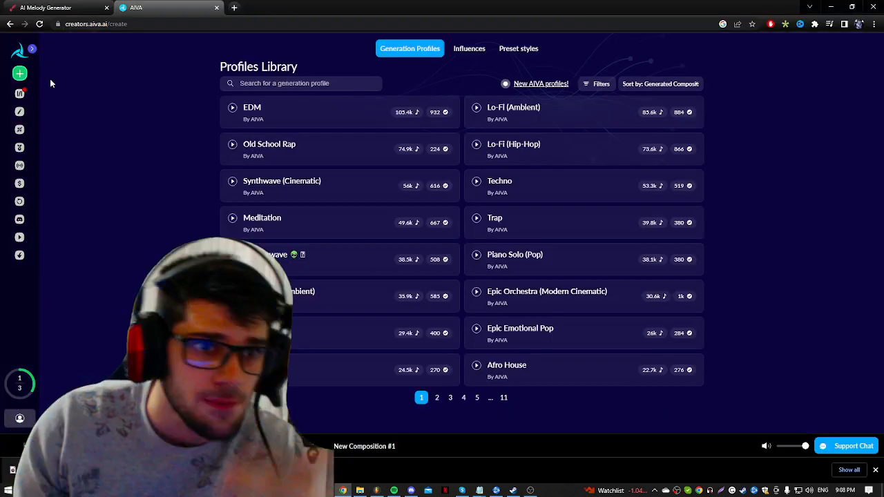
pyautogui.click(462, 398)
pyautogui.click(531, 493)
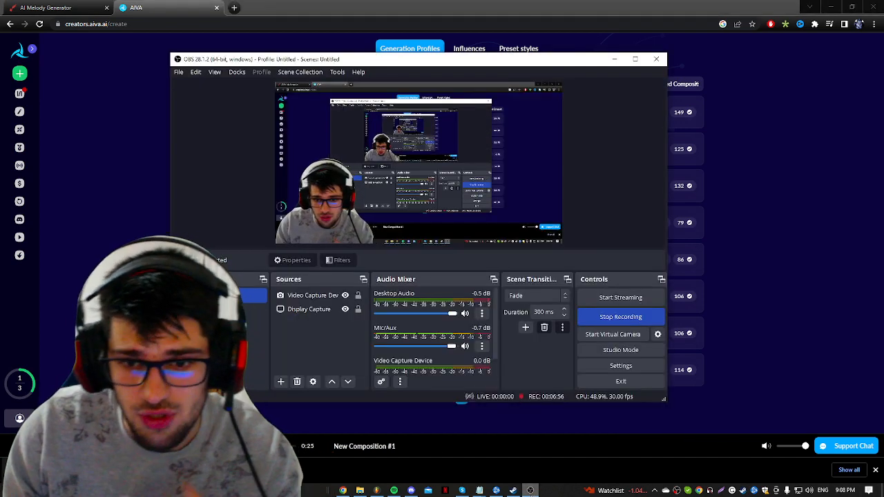
pyautogui.click(531, 492)
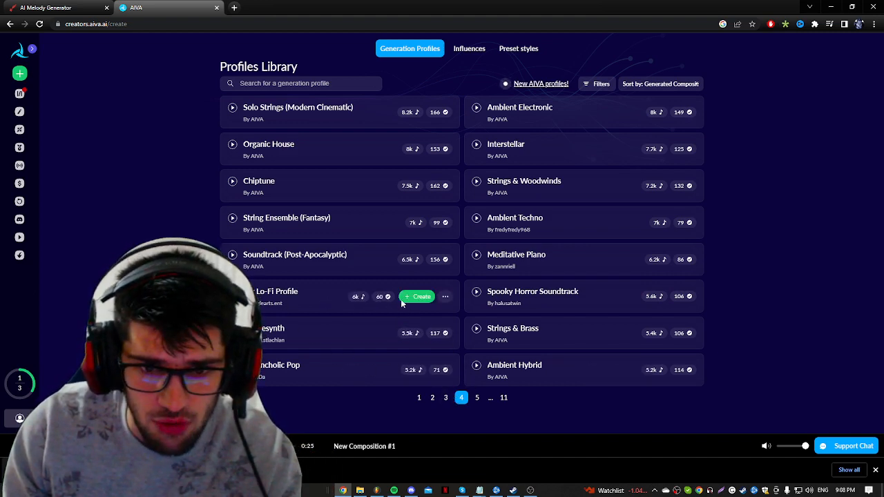
# Step: Create one composition from My Lo-Fi Profile with key signature Any minor and duration < 0'30
pyautogui.click(409, 298)
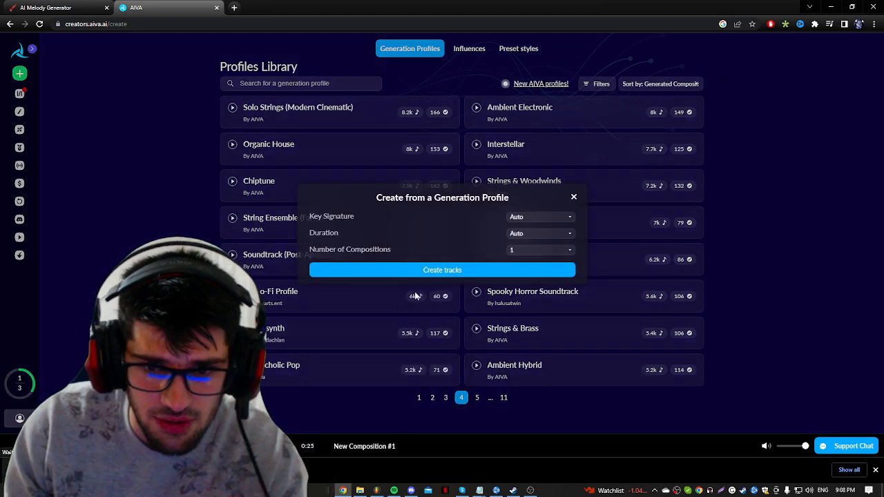
pyautogui.click(528, 218)
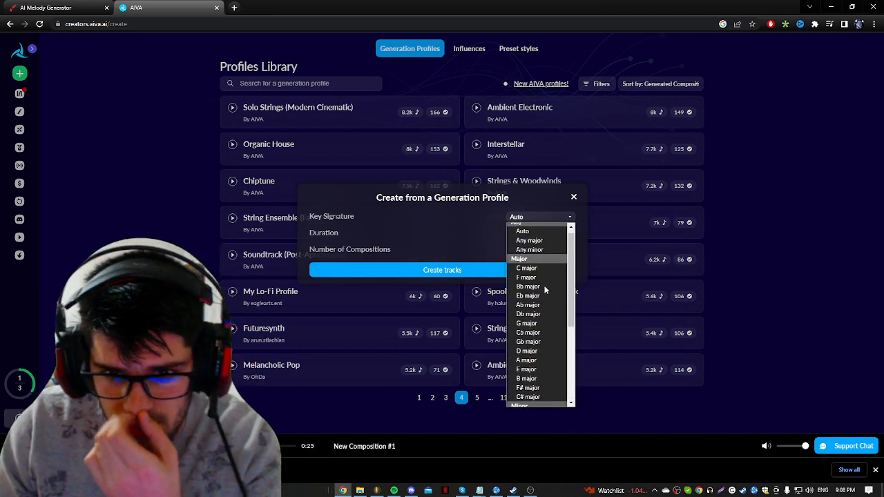
pyautogui.click(542, 256)
pyautogui.click(517, 235)
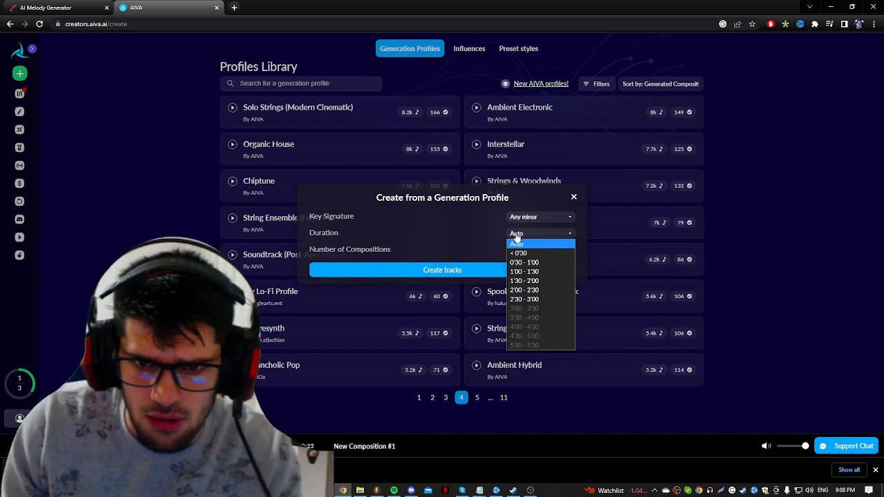
pyautogui.click(533, 255)
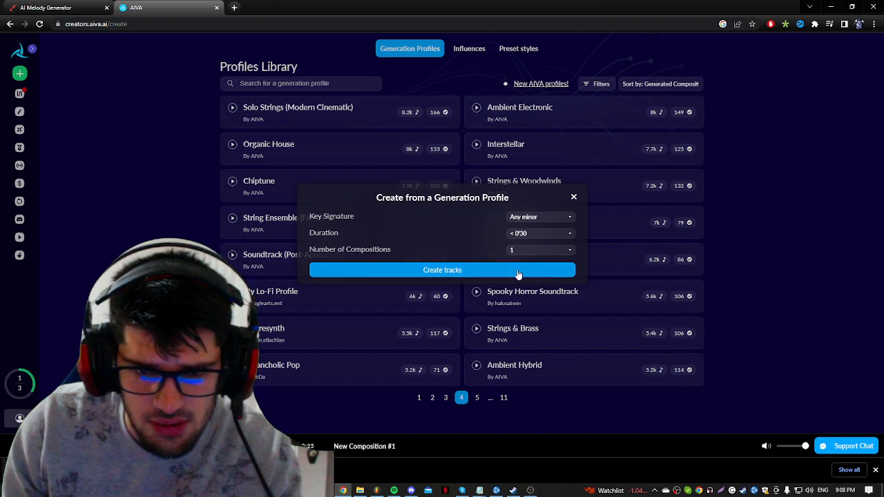
pyautogui.click(518, 273)
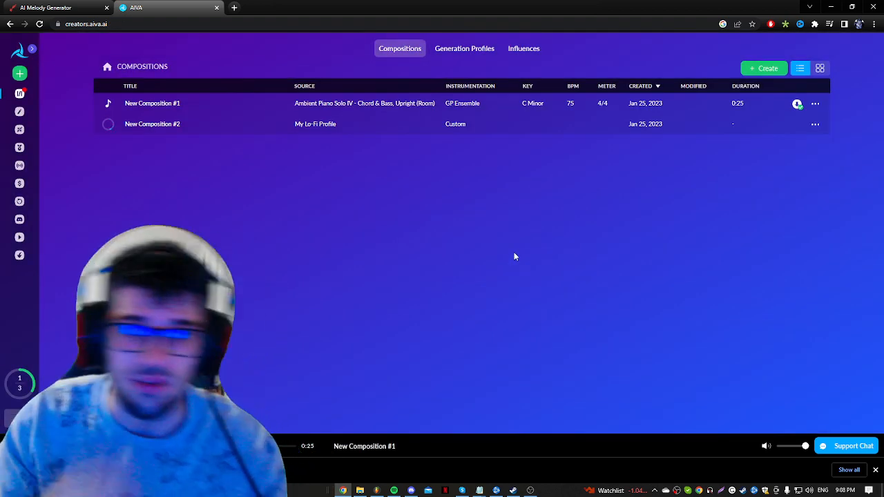
# Step: Switch back to FL Studio, show the channel rack and open the Lil baby Gang Signs sample folder inside Lil Baby - My Turn
pyautogui.click(377, 490)
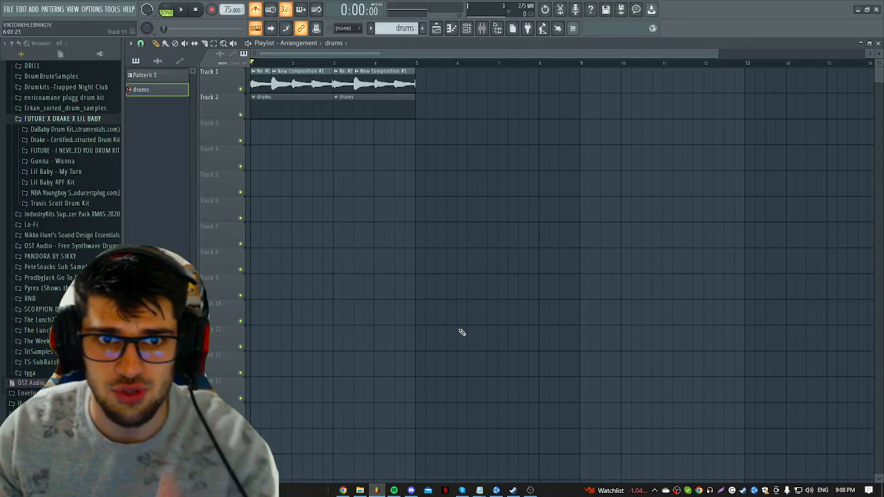
pyautogui.click(466, 27)
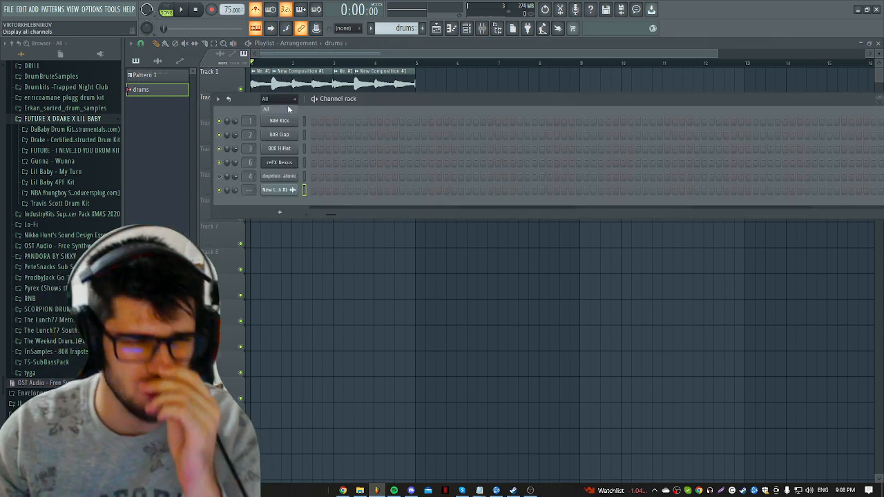
pyautogui.scroll(2, 82, 230)
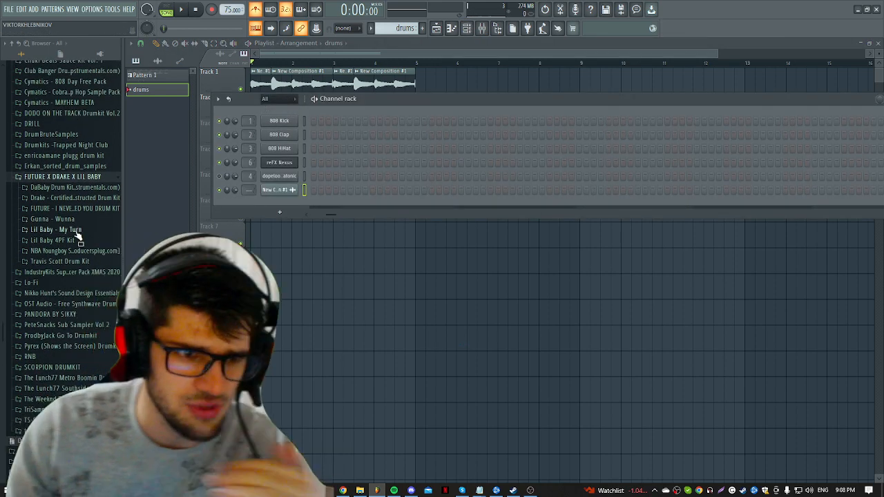
pyautogui.click(79, 230)
pyautogui.click(73, 257)
pyautogui.scroll(-2, 73, 257)
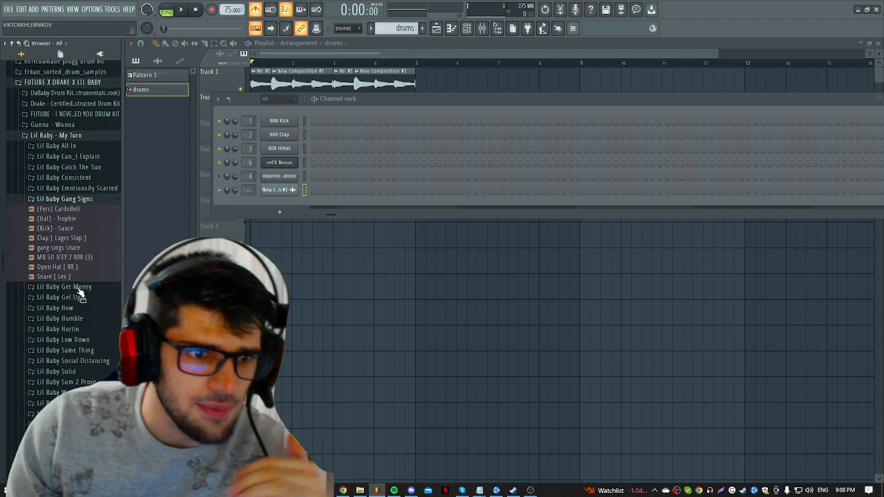
# Step: Load [Kick] - Sauce and [Hat] - Trophie onto the kick and hi-hat channels, and add Clap [ Luger Slap ] as a new channel
pyautogui.moveTo(69, 226); pyautogui.dragTo(283, 123)
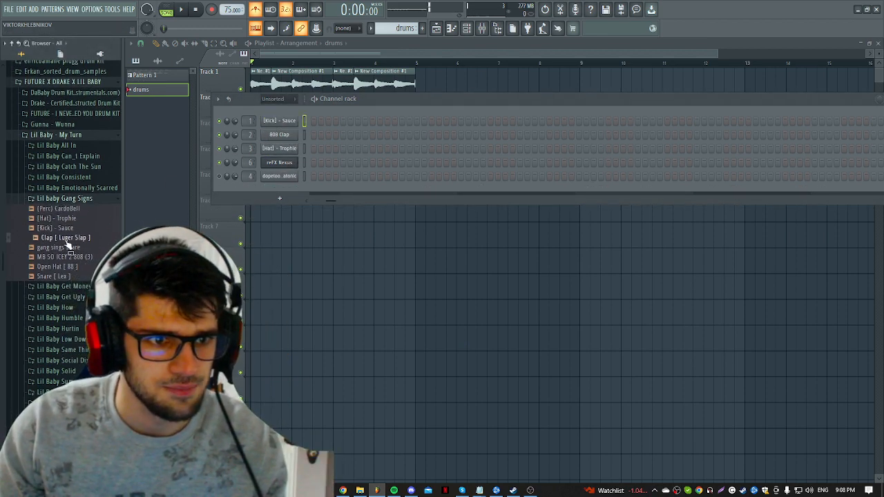
pyautogui.moveTo(63, 237); pyautogui.dragTo(281, 195)
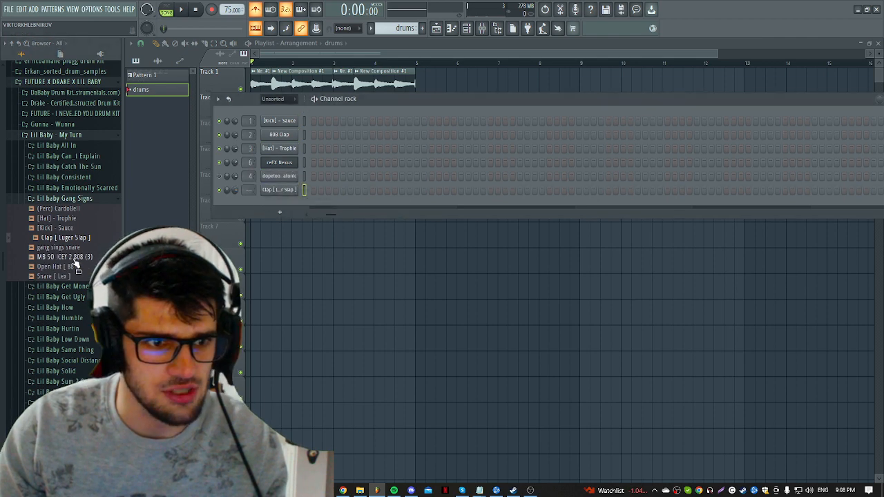
# Step: Add MB SO ICEY 2 808 (3) as a new channel and enable Cut itself for it
pyautogui.moveTo(66, 257); pyautogui.dragTo(286, 211)
pyautogui.rightClick(285, 206)
pyautogui.click(331, 265)
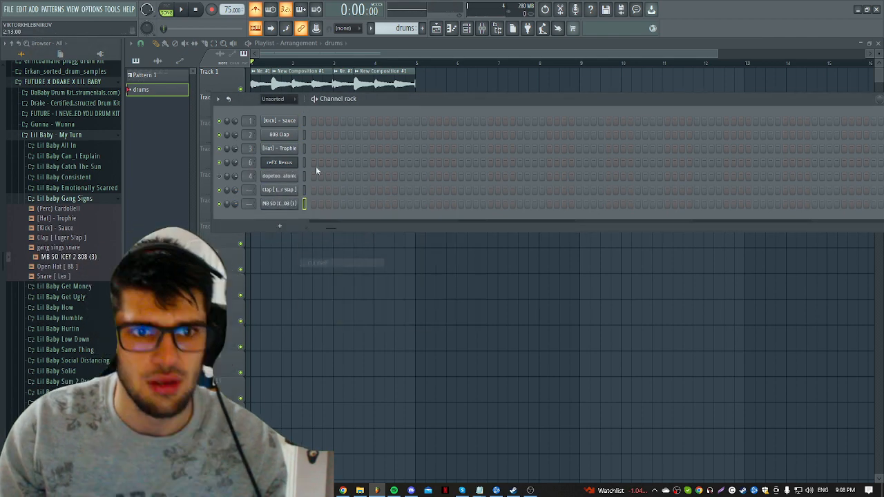
# Step: Reopen the channel rack from the playlist and set its channel filter to All
pyautogui.press('space')
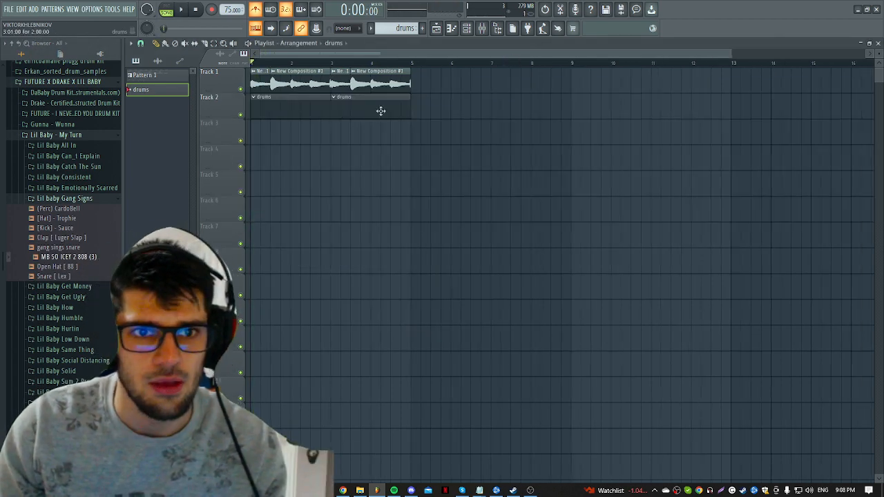
pyautogui.click(474, 31)
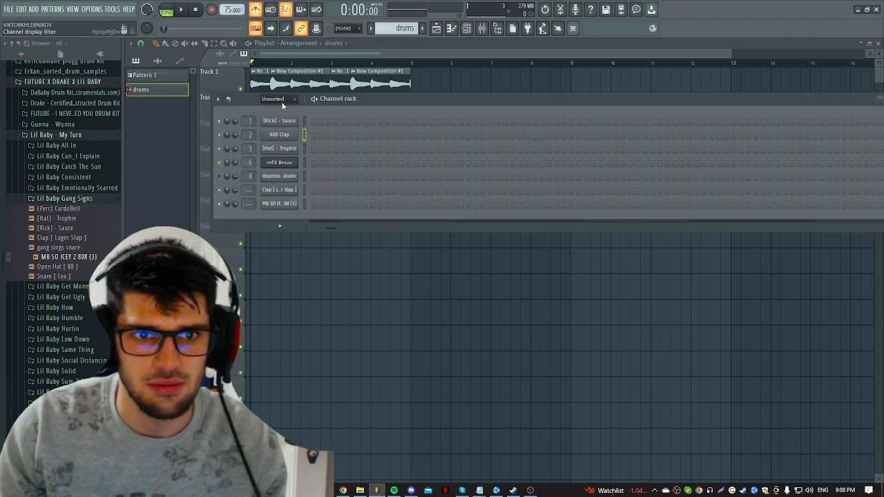
pyautogui.click(282, 102)
pyautogui.click(280, 109)
# Step: Try out single 808 Clap hits at different steps of the drums pattern with short playbacks
pyautogui.click(337, 136)
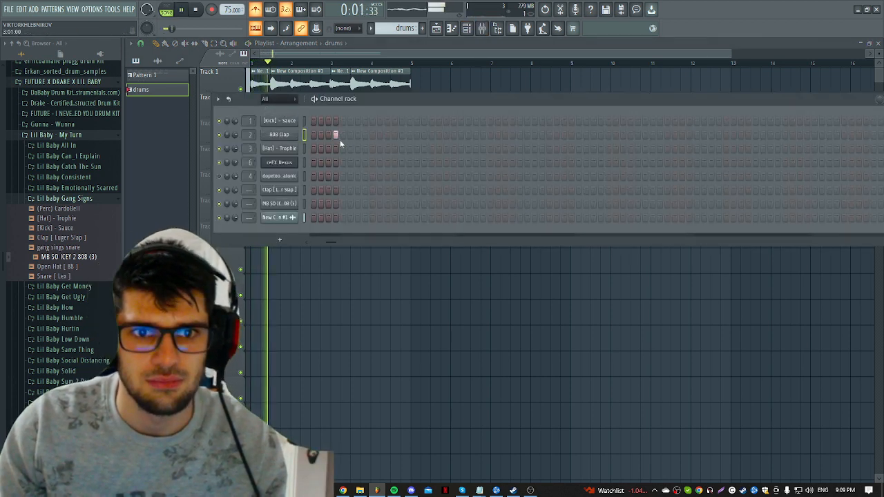
pyautogui.rightClick(337, 137)
pyautogui.press('space')
pyautogui.press('space')
pyautogui.click(342, 137)
pyautogui.press('space')
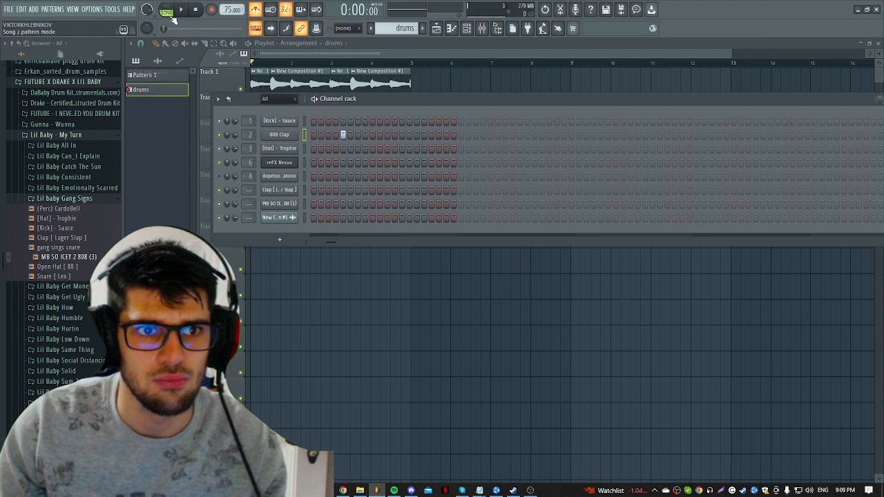
# Step: Play the arrangement and check the position of the drums clips and the 808 Clap hit against the melody
pyautogui.click(345, 54)
pyautogui.press('space')
pyautogui.scroll(4, 297, 115)
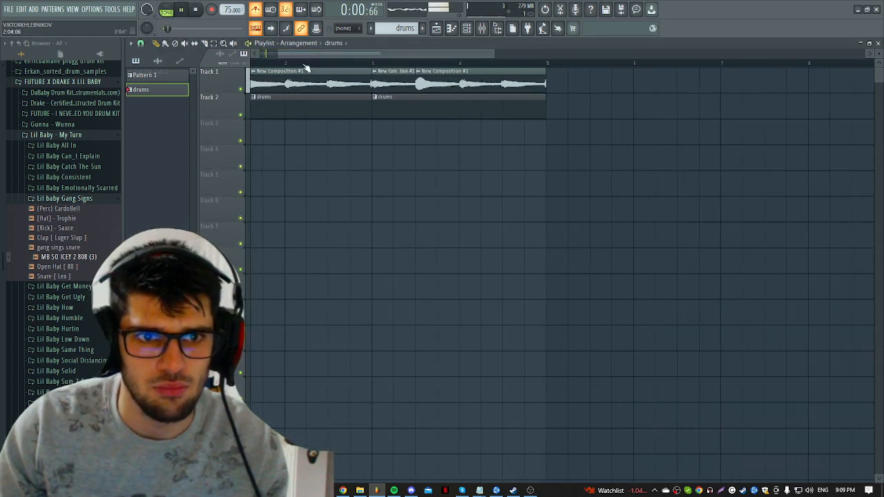
pyautogui.scroll(-3, 316, 139)
pyautogui.click(467, 28)
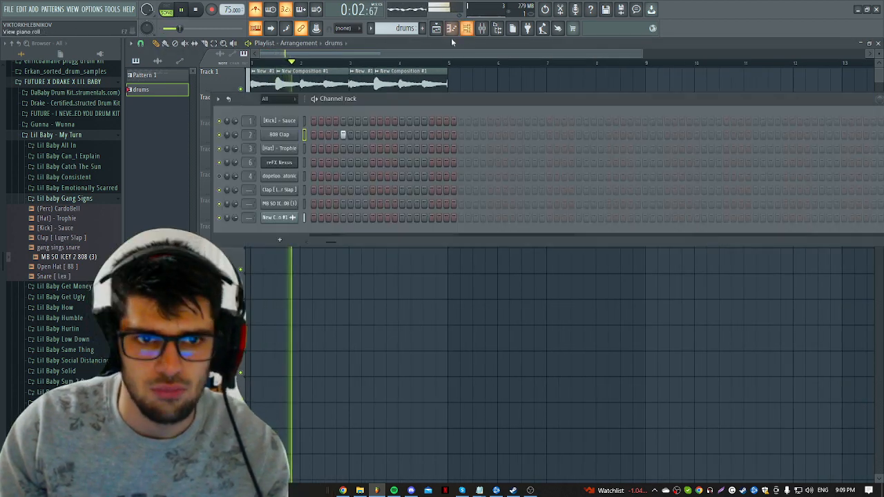
pyautogui.press('space')
pyautogui.press('space')
# Step: Delete the 808 Clap note at bar 3 in the piano roll and return to the playlist
pyautogui.click(467, 28)
pyautogui.doubleClick(271, 114)
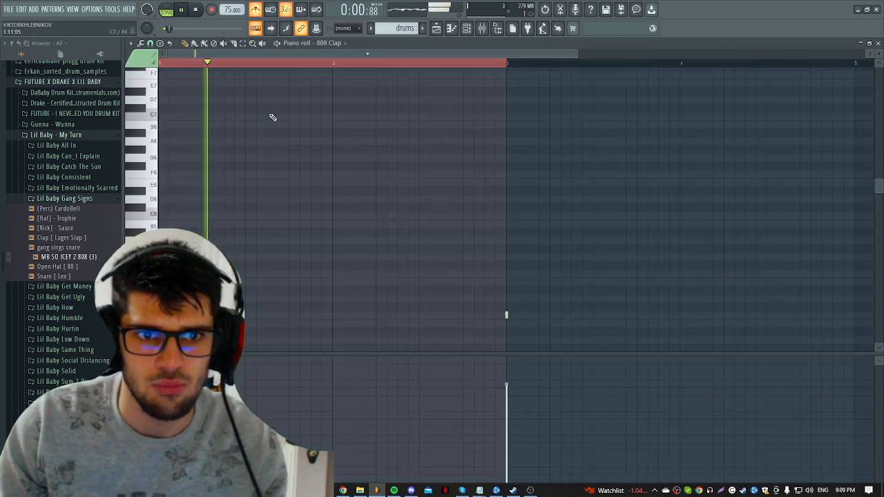
pyautogui.scroll(-2, 290, 172)
pyautogui.press('space')
pyautogui.rightClick(426, 315)
pyautogui.click(436, 29)
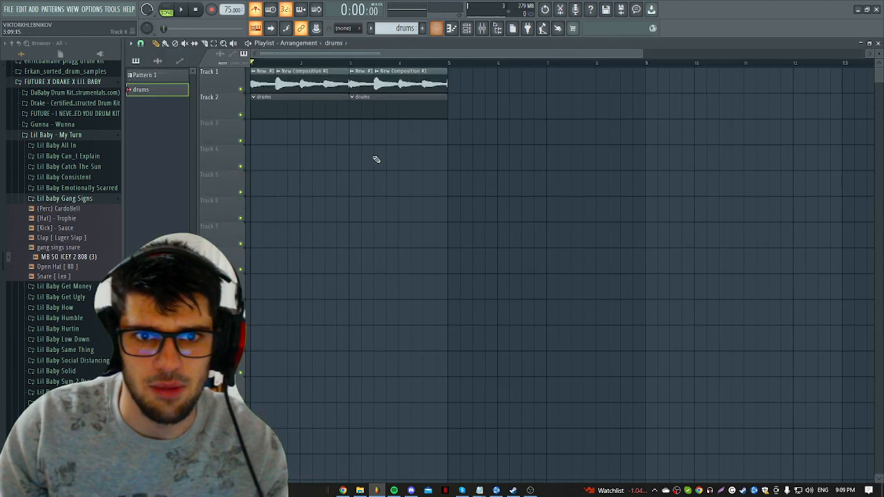
# Step: Delete the second drums clip, extend the first one to bar 5, and reopen the channel rack at the pattern's start
pyautogui.rightClick(405, 116)
pyautogui.moveTo(348, 107); pyautogui.dragTo(441, 116)
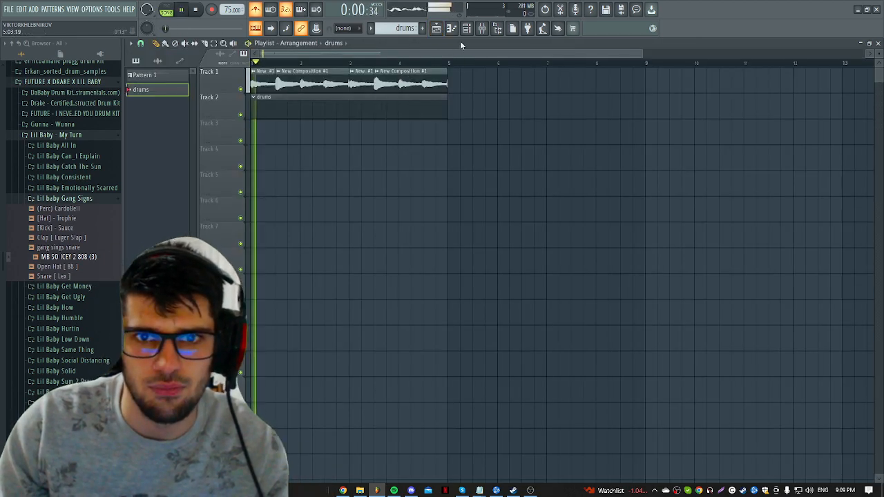
pyautogui.click(467, 28)
pyautogui.moveTo(325, 243); pyautogui.dragTo(308, 243)
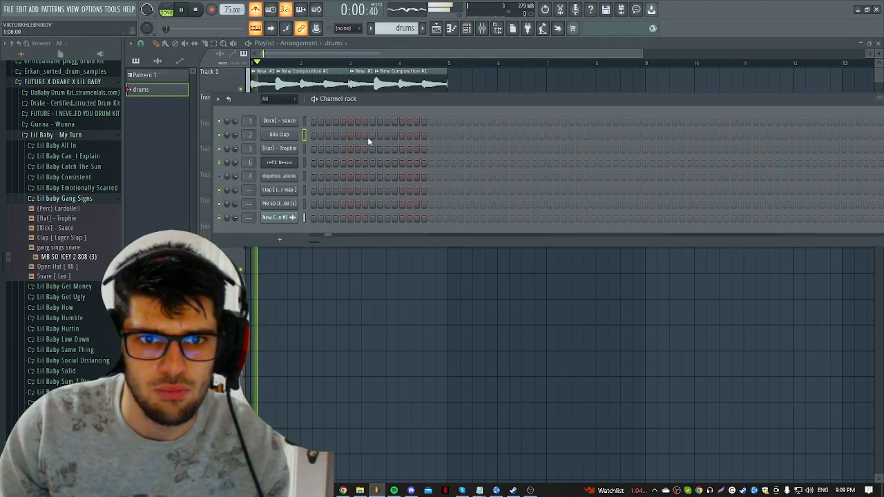
# Step: Try a hit on step 5 of the 808 Clap channel and of the [Hat] - Trophie channel
pyautogui.click(343, 135)
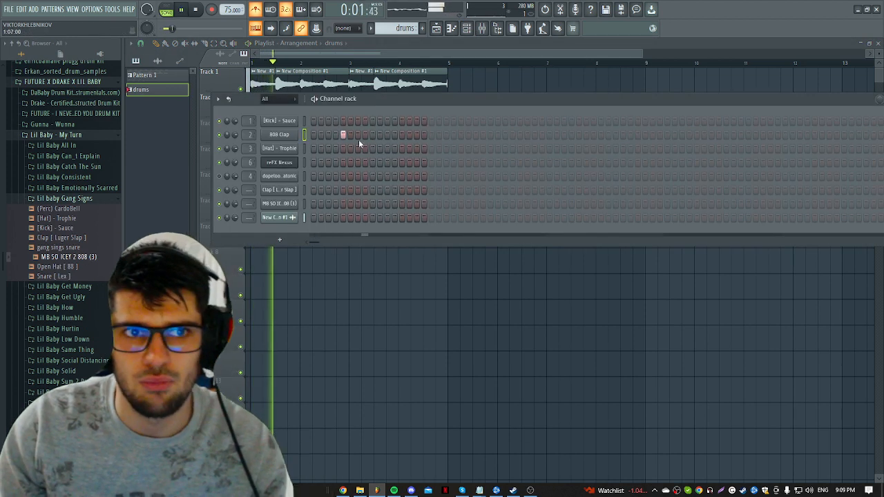
pyautogui.click(343, 134)
pyautogui.click(343, 149)
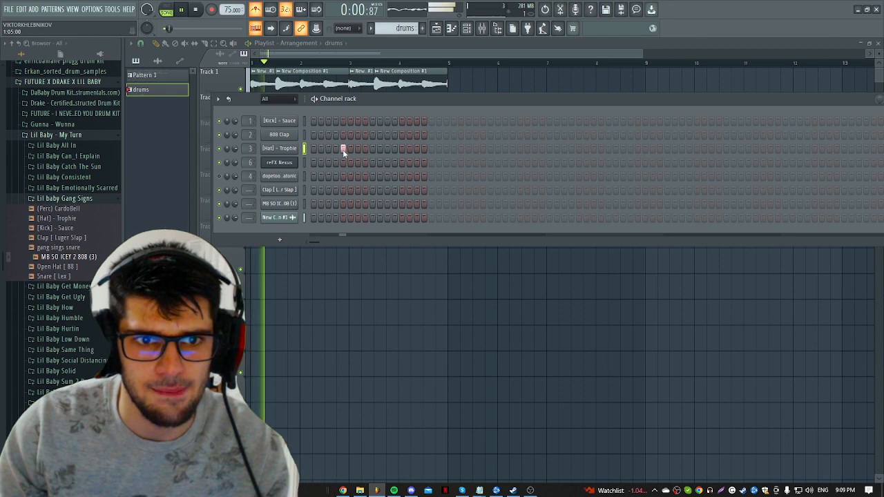
pyautogui.click(343, 148)
# Step: Place Clap [ Luger Slap ] hits on steps 5, 13, 21 and 29 of the drums pattern
pyautogui.click(343, 190)
pyautogui.click(402, 190)
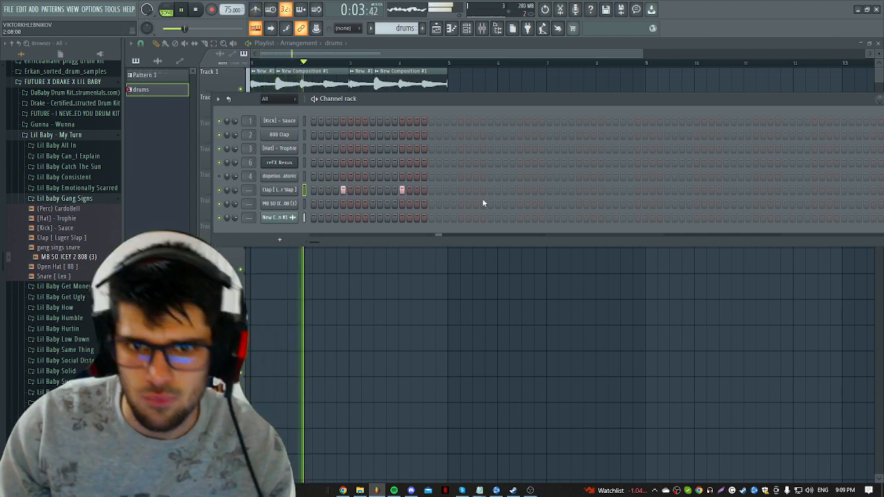
pyautogui.click(460, 190)
pyautogui.click(519, 190)
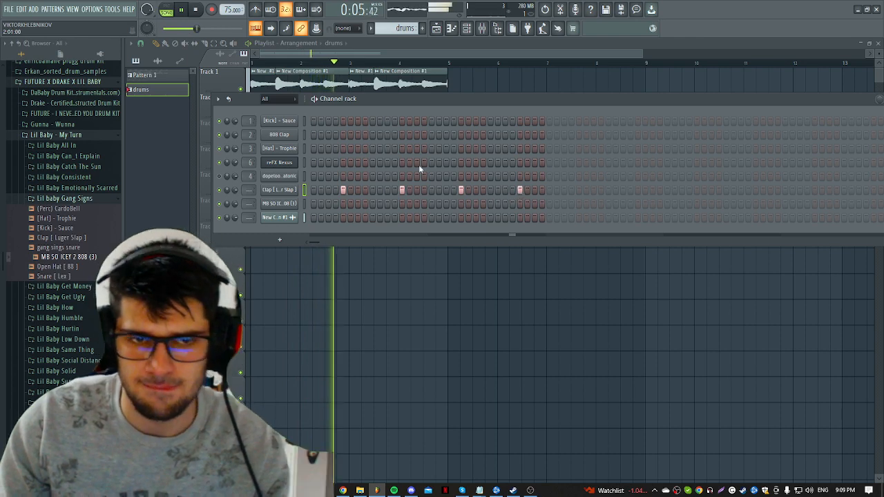
# Step: Fill all 32 steps of the [Hat] - Trophie channel and restart playback
pyautogui.press('space')
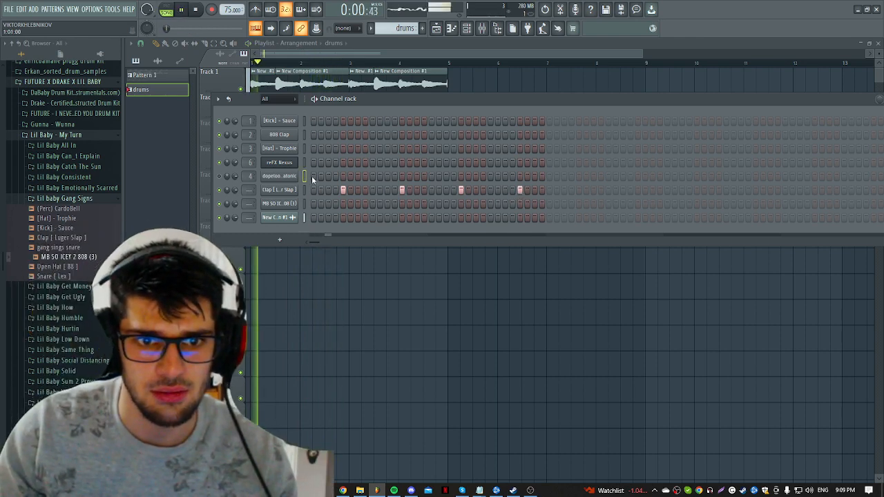
pyautogui.moveTo(312, 146); pyautogui.dragTo(550, 149)
pyautogui.press('space')
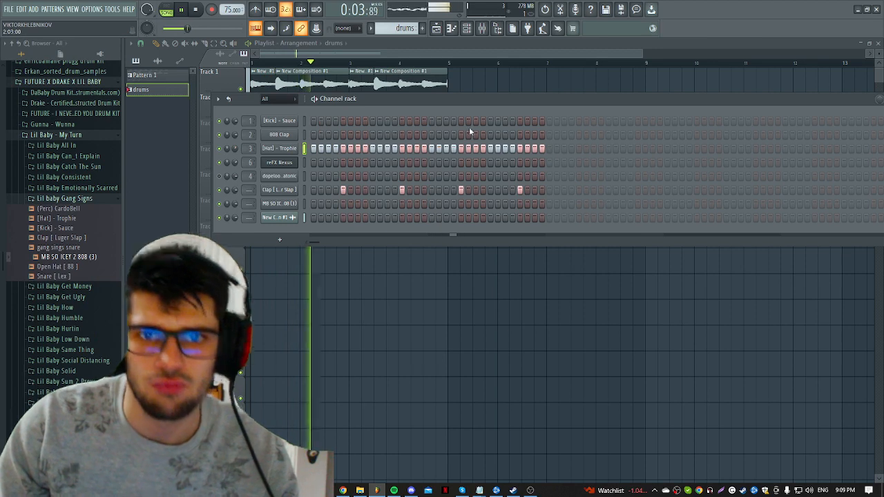
# Step: Place [Kick] - Sauce hits on steps 1, 11, 17 and 27 and replay the pattern with the melody
pyautogui.click(505, 121)
pyautogui.click(313, 121)
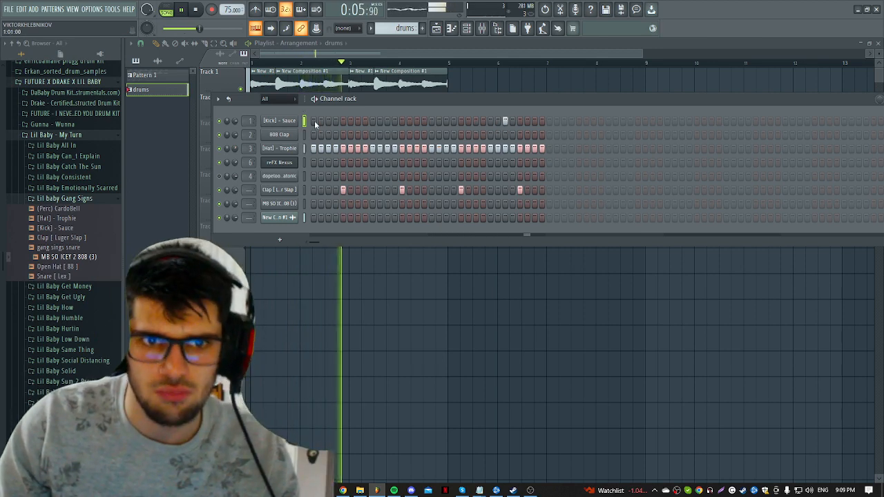
pyautogui.press('space')
pyautogui.press('space')
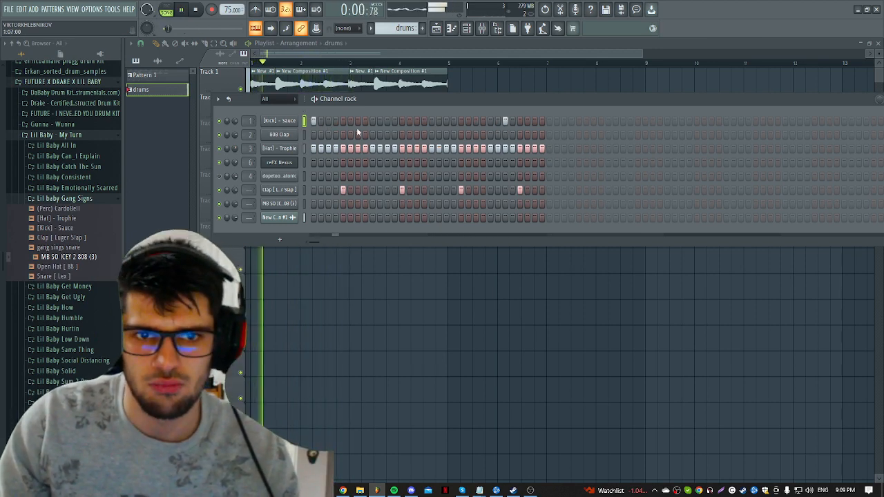
pyautogui.click(431, 121)
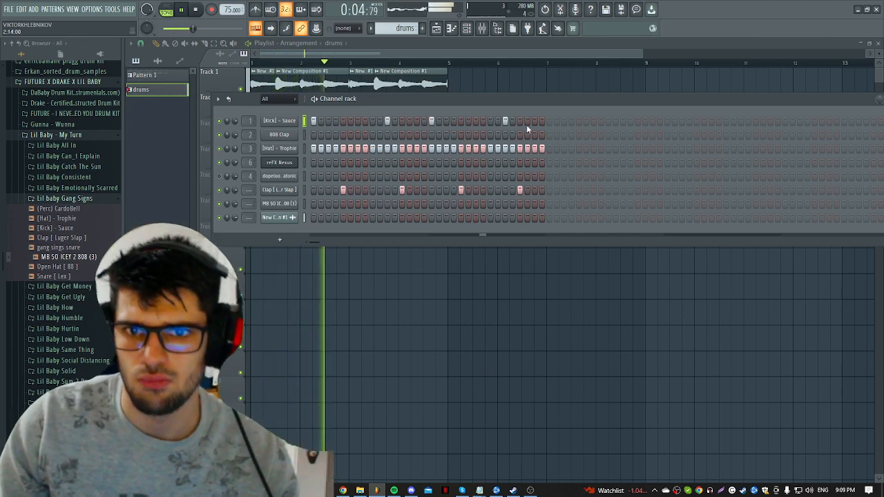
pyautogui.press('space')
pyautogui.press('space')
# Step: Shorten the drums clip on Track 2 to two bars, place a second copy at bar 3, and reopen the channel rack
pyautogui.rightClick(514, 90)
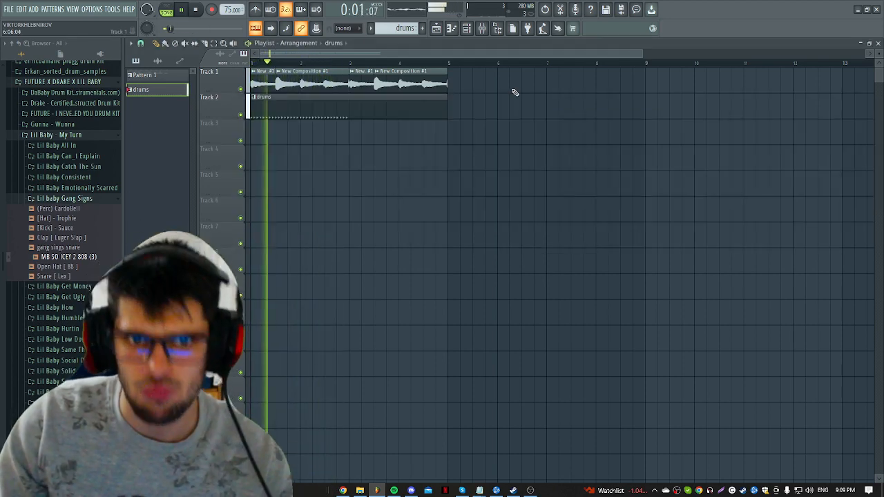
pyautogui.moveTo(445, 116); pyautogui.dragTo(350, 119)
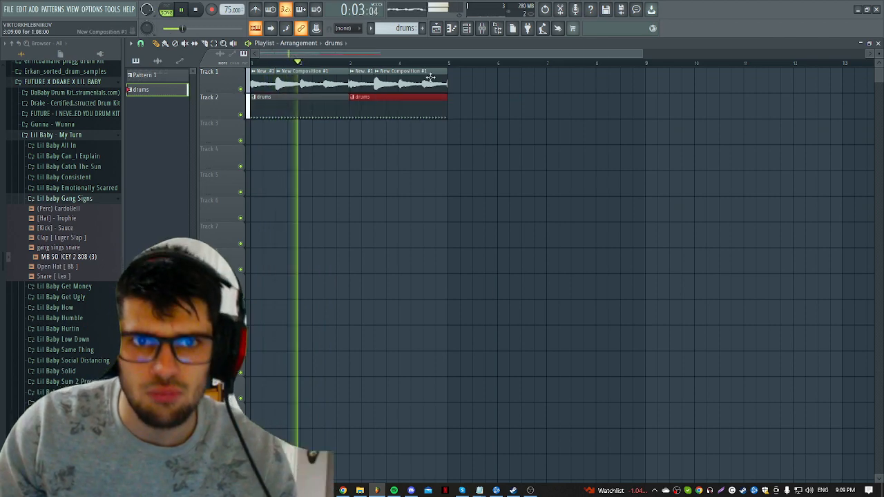
pyautogui.click(467, 27)
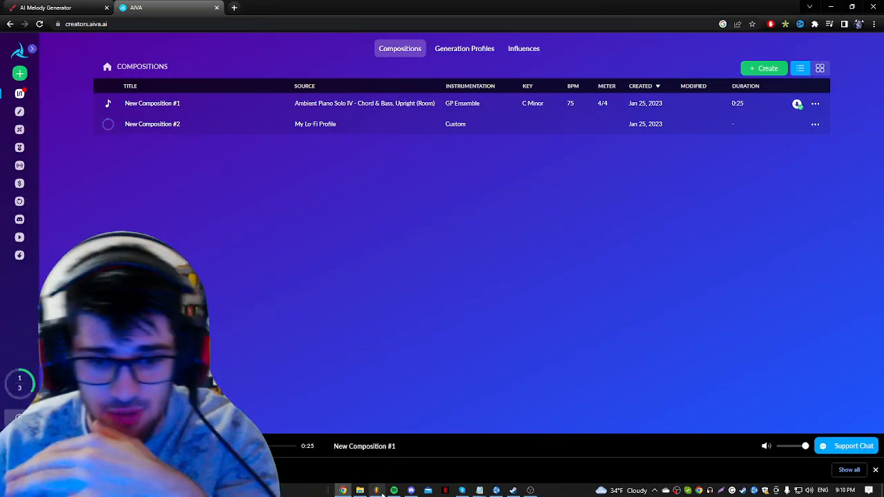
# Step: Switch from AIVA back to FL Studio and make sure Cut itself is enabled on the MB SO ICEY 2 808 (3) channel
pyautogui.click(379, 491)
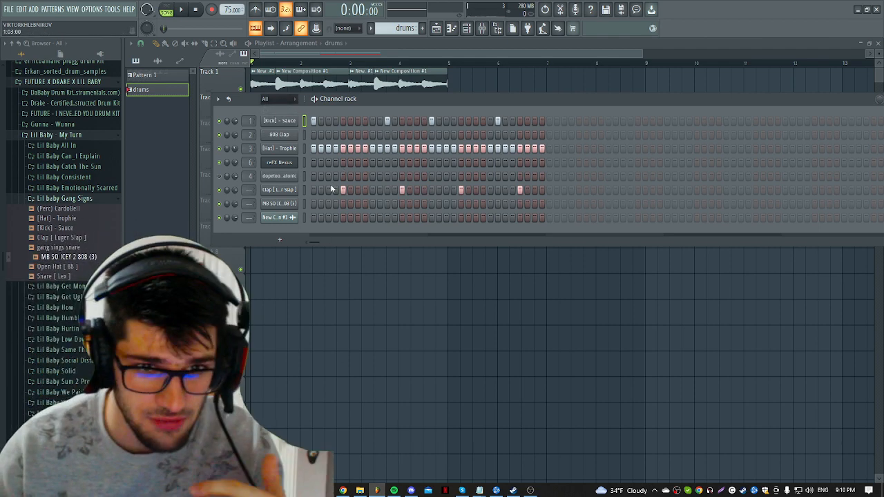
pyautogui.rightClick(287, 204)
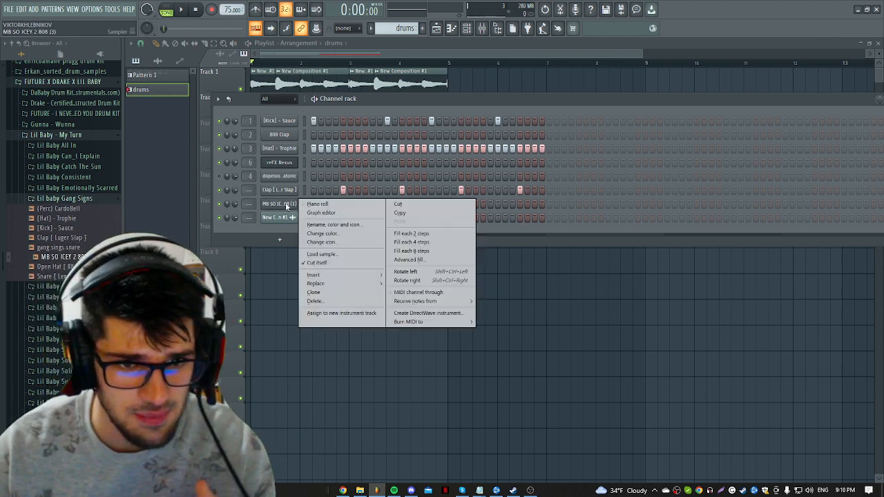
pyautogui.click(333, 265)
pyautogui.rightClick(285, 204)
pyautogui.click(328, 264)
# Step: Place MB SO ICEY 2 808 (3) hits on steps 1, 11, 17 and 26 to match the kick
pyautogui.click(314, 204)
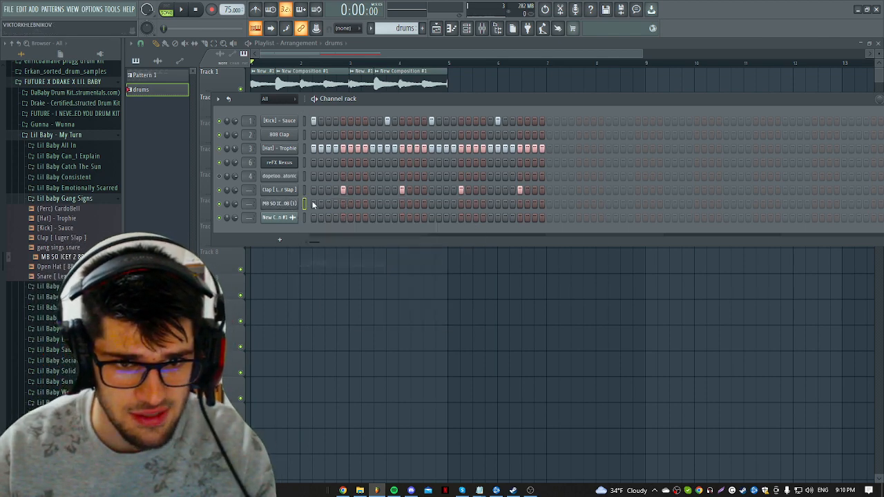
pyautogui.press('space')
pyautogui.click(386, 204)
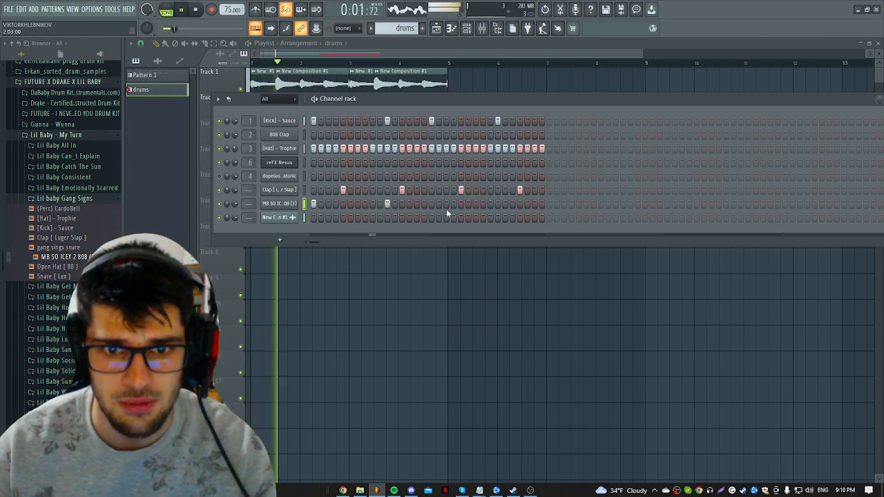
pyautogui.click(432, 204)
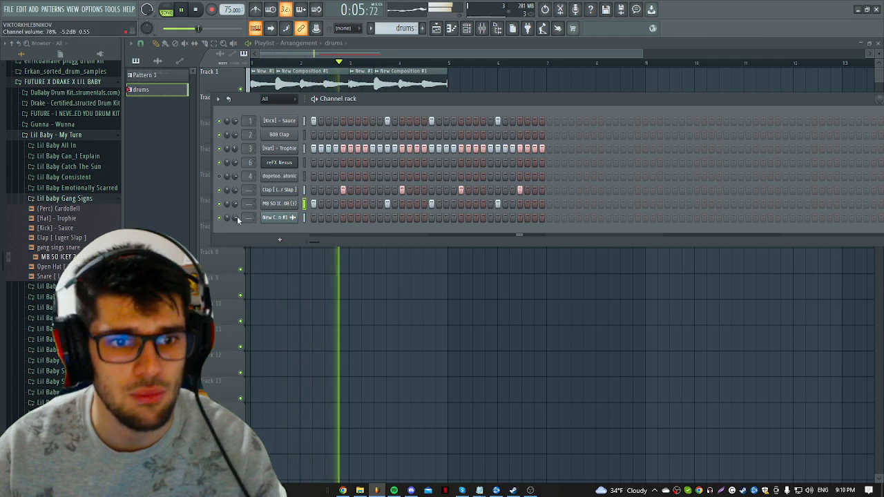
# Step: Lower the New Composition #1 channel's volume, then listen to the arrangement in the playlist and stop playback
pyautogui.moveTo(234, 218); pyautogui.dragTo(235, 234)
pyautogui.rightClick(494, 83)
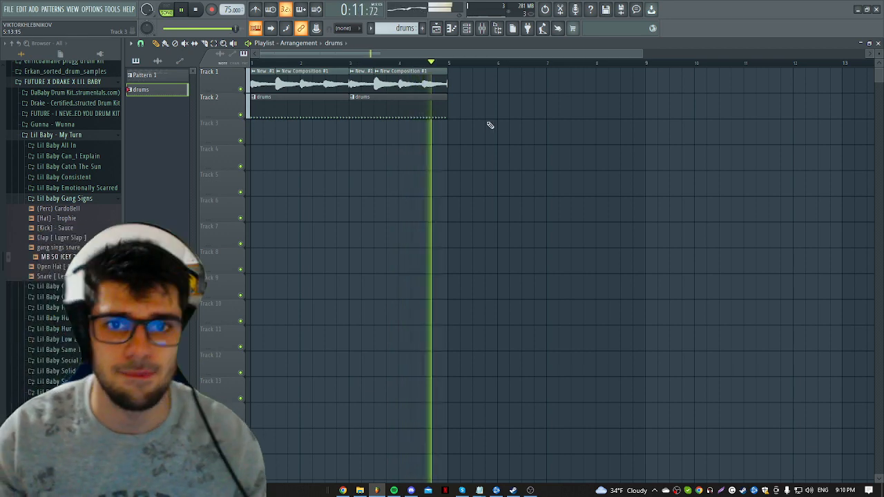
pyautogui.press('space')
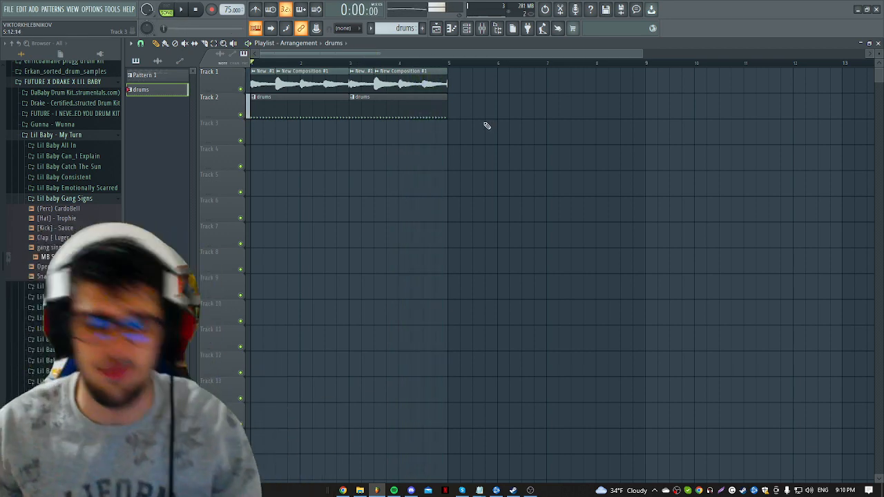
# Step: Open New Composition #1's sample in a new Fruity Slicer channel, and delete the drums clips from Track 2
pyautogui.click(343, 489)
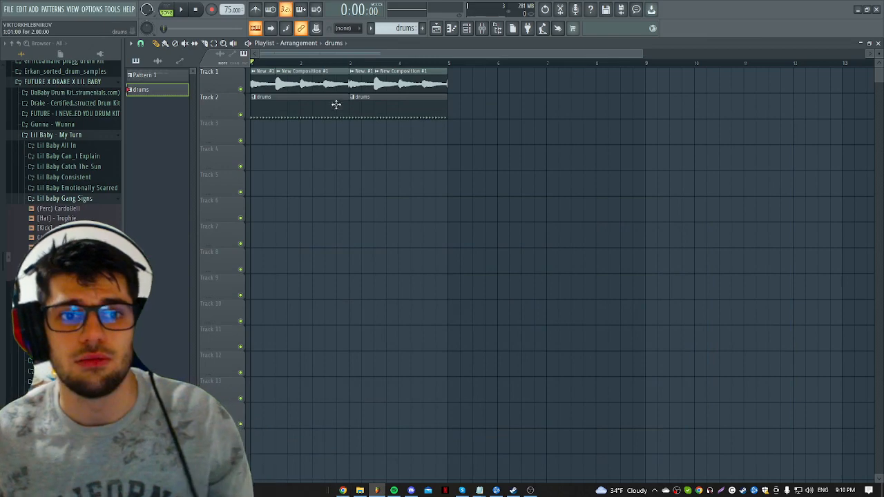
pyautogui.doubleClick(306, 86)
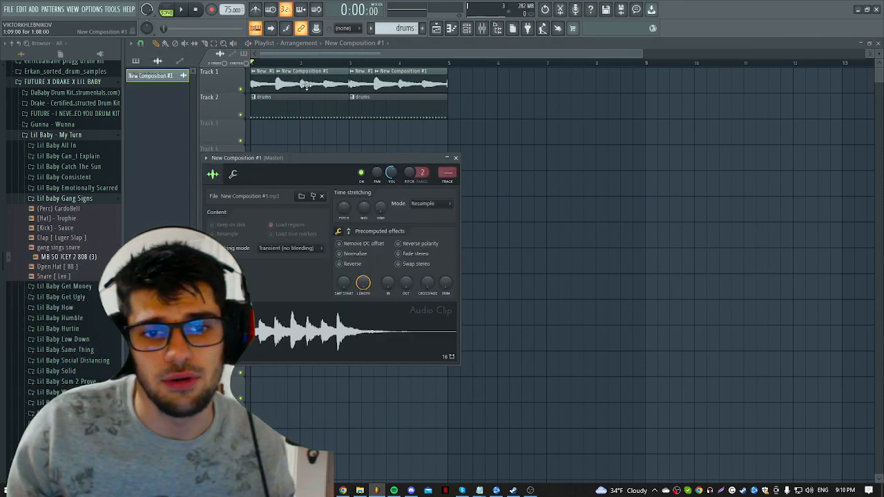
pyautogui.rightClick(329, 330)
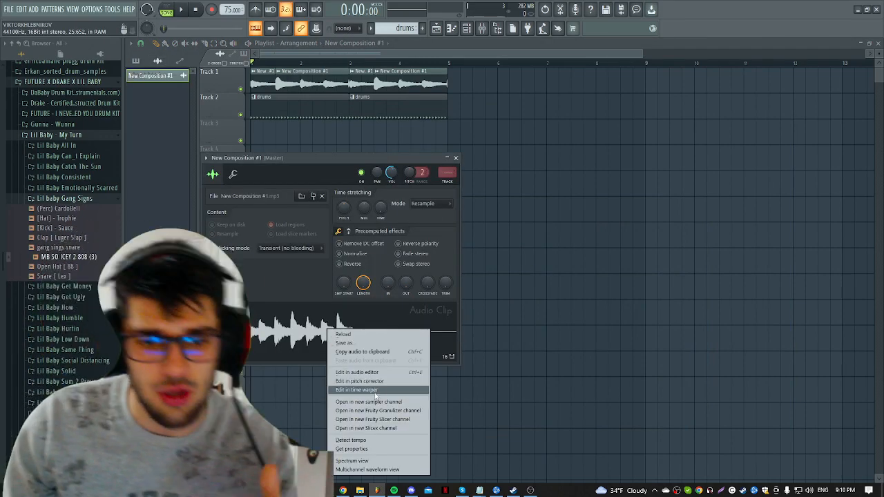
pyautogui.click(389, 419)
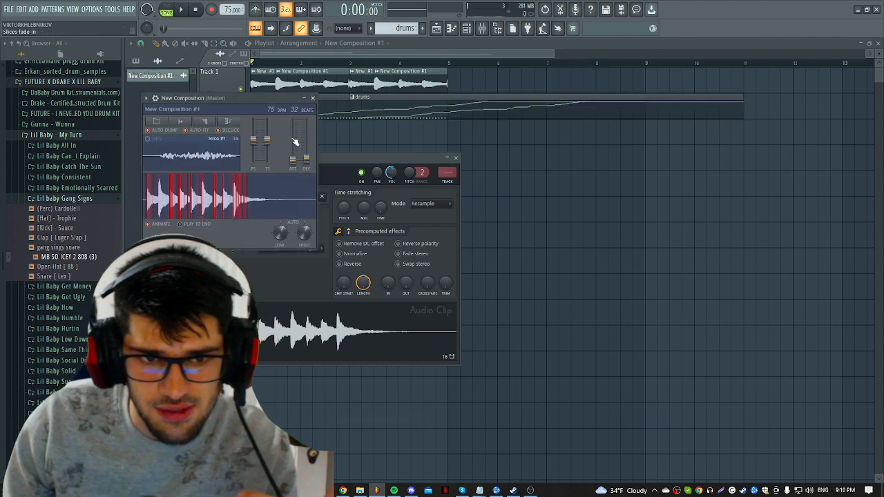
pyautogui.rightClick(556, 178)
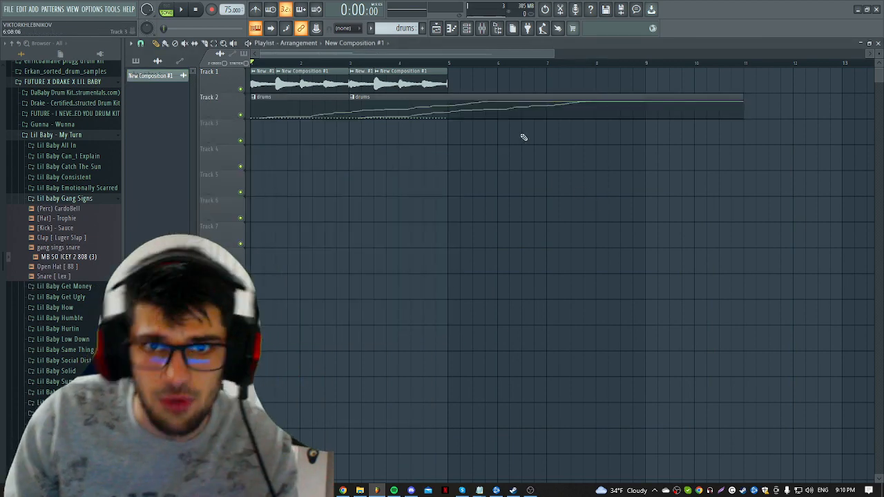
pyautogui.rightClick(531, 113)
# Step: Reverse the New Composition #1 clip, reduce its sample length to 30%, and set its declicking mode to Smooth (bleeding)
pyautogui.doubleClick(341, 87)
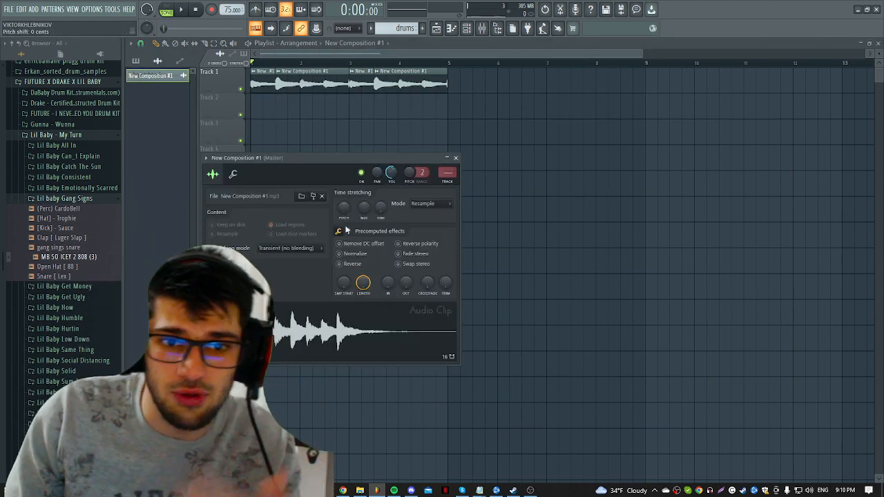
pyautogui.click(349, 263)
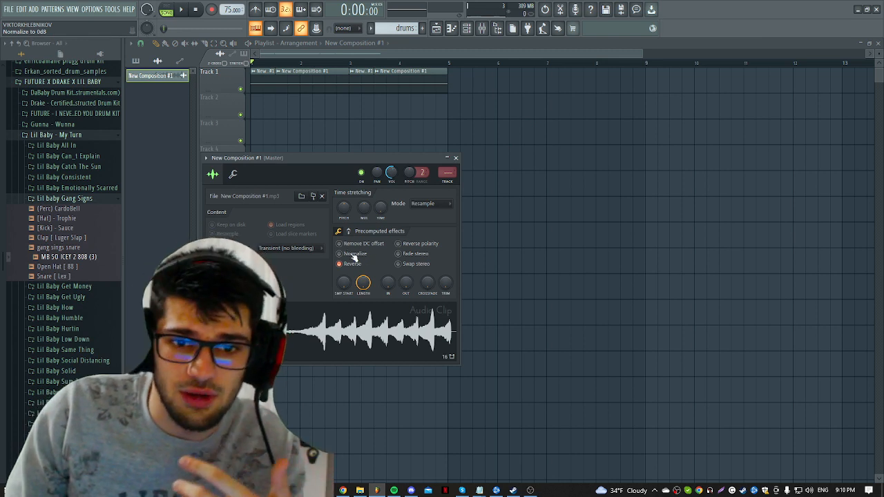
pyautogui.moveTo(363, 283); pyautogui.dragTo(363, 321)
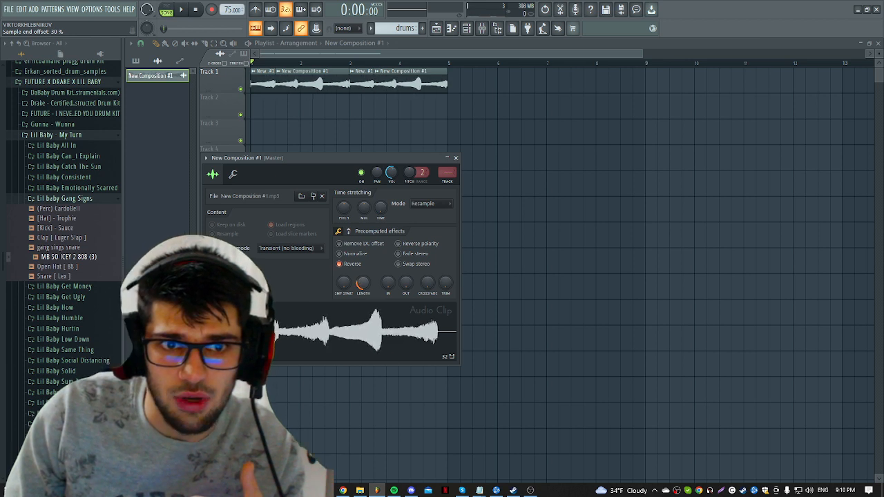
pyautogui.click(319, 250)
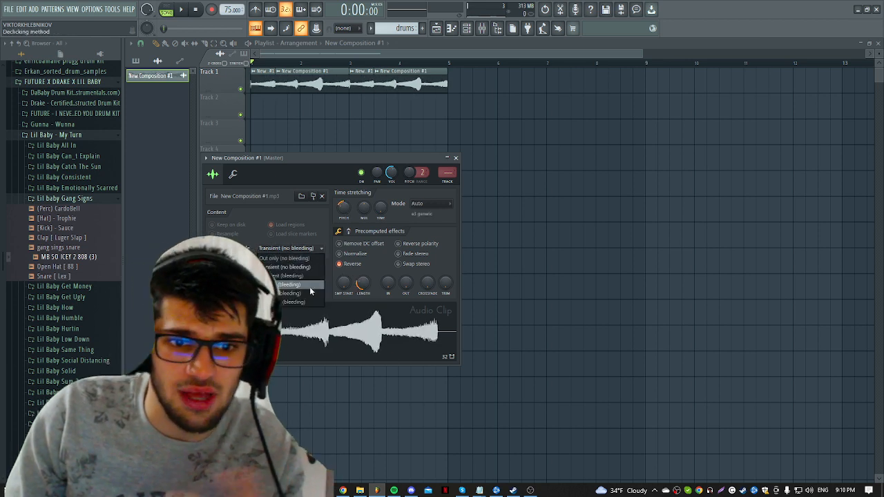
pyautogui.click(309, 290)
# Step: Raise the New Composition #1 clip's time-stretching pitch and turn off Reverse while the arrangement plays, ending with playback stopped
pyautogui.rightClick(600, 234)
pyautogui.press('space')
pyautogui.doubleClick(320, 85)
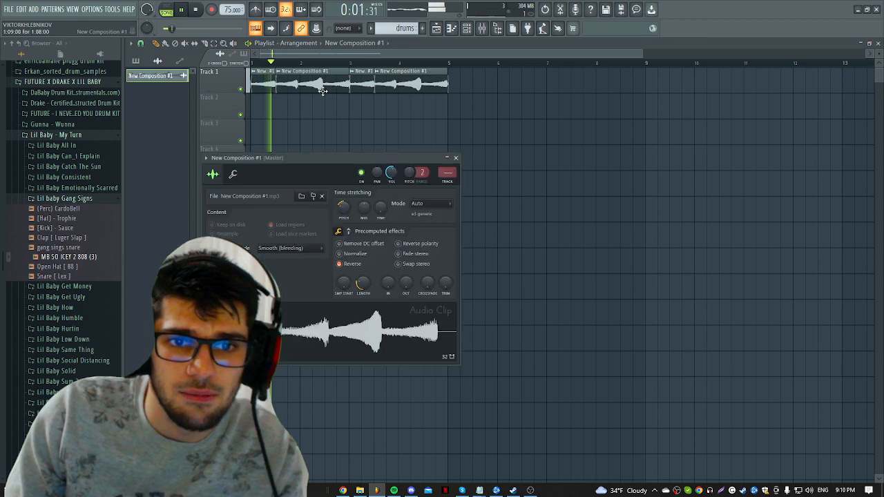
pyautogui.moveTo(343, 208)
pyautogui.mouseDown()
pyautogui.moveTo(343, 215)
pyautogui.moveTo(344, 193)
pyautogui.mouseUp()
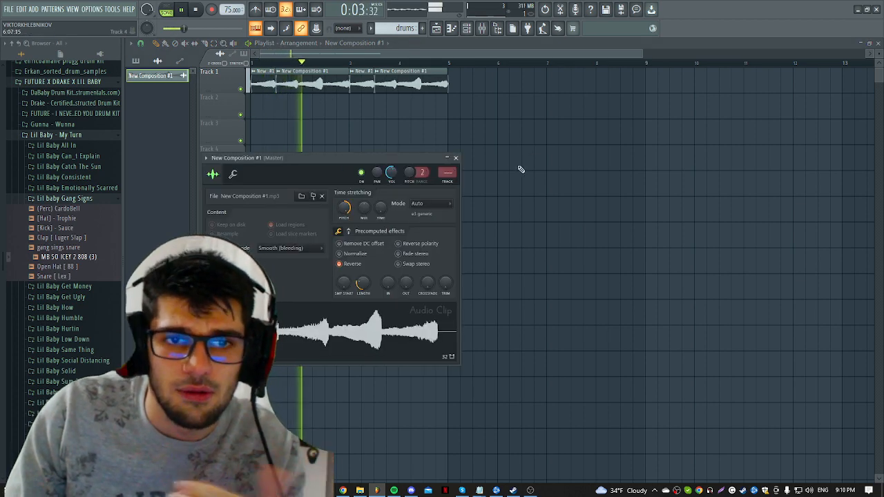
pyautogui.click(349, 263)
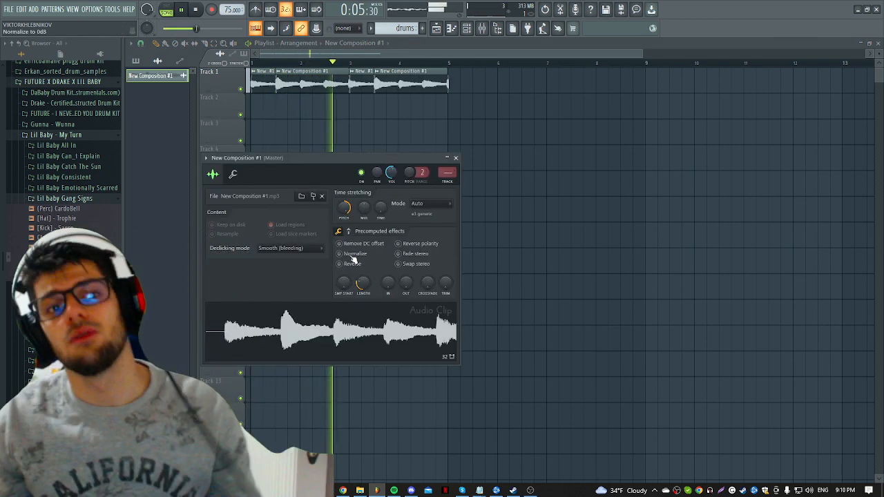
pyautogui.press('space')
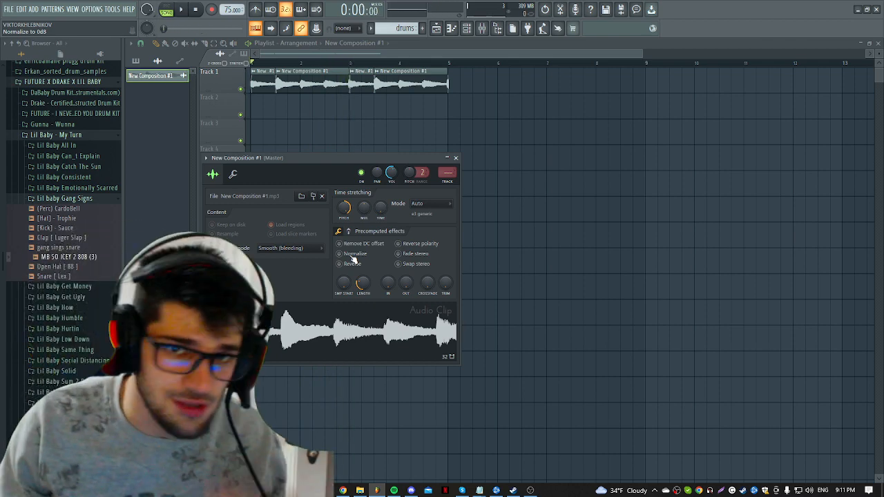
# Step: Switch to AIVA in the browser and download New Composition #2
pyautogui.click(343, 490)
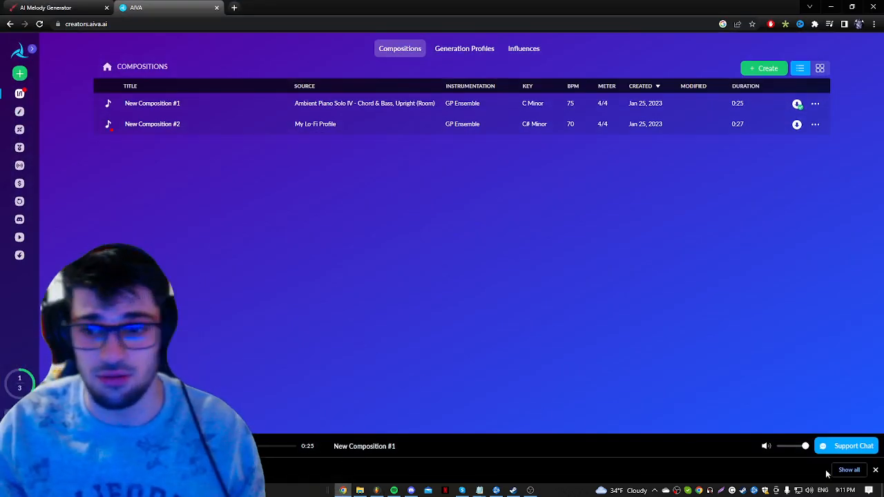
pyautogui.click(875, 471)
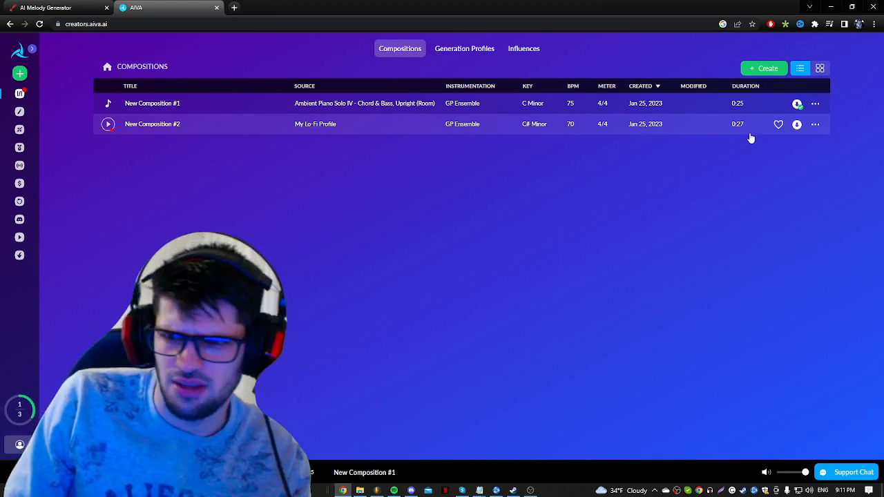
pyautogui.click(797, 124)
pyautogui.click(369, 195)
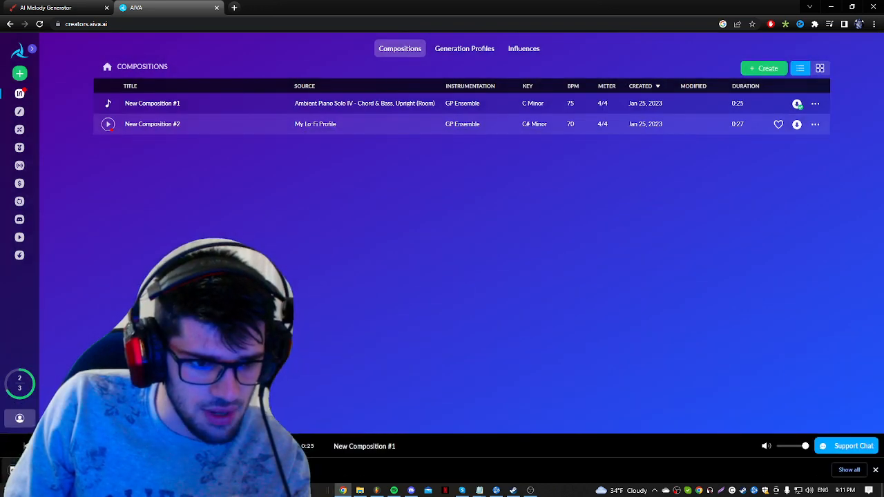
# Step: Import the downloaded New Composition #2 into FL Studio at the start of Track 3 and listen to it with that track soloed
pyautogui.moveTo(380, 492); pyautogui.dragTo(585, 174)
pyautogui.moveTo(602, 174); pyautogui.dragTo(303, 122)
pyautogui.scroll(-3, 303, 121)
pyautogui.rightClick(241, 141)
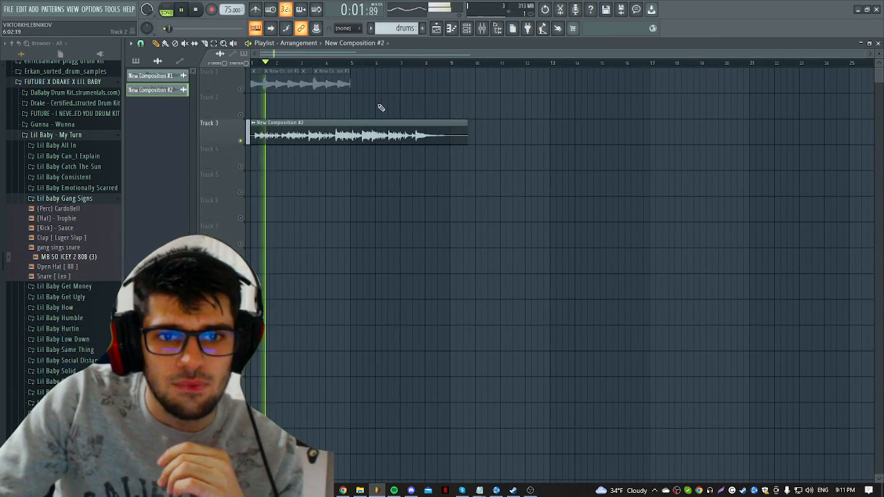
pyautogui.click(347, 63)
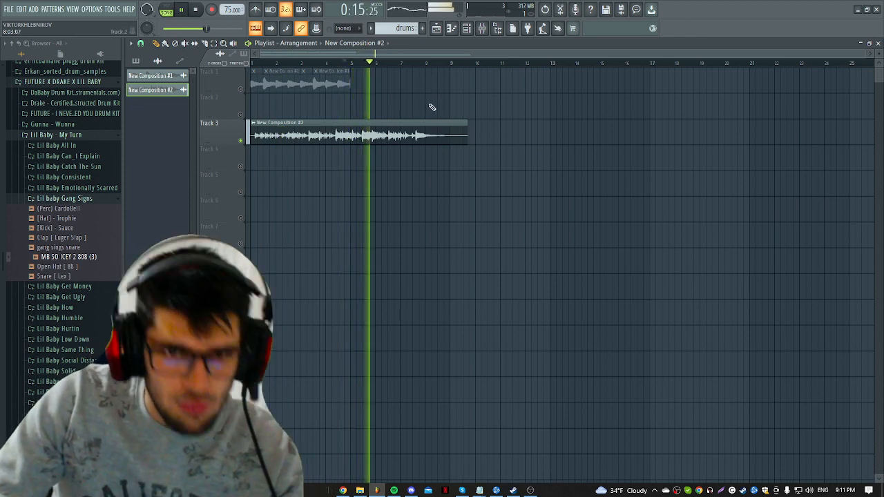
pyautogui.press('space')
# Step: Look over the AIVA compositions list, close the browser's downloads bar, and view the dopeloop.ai AI Melody Generator page
pyautogui.click(342, 490)
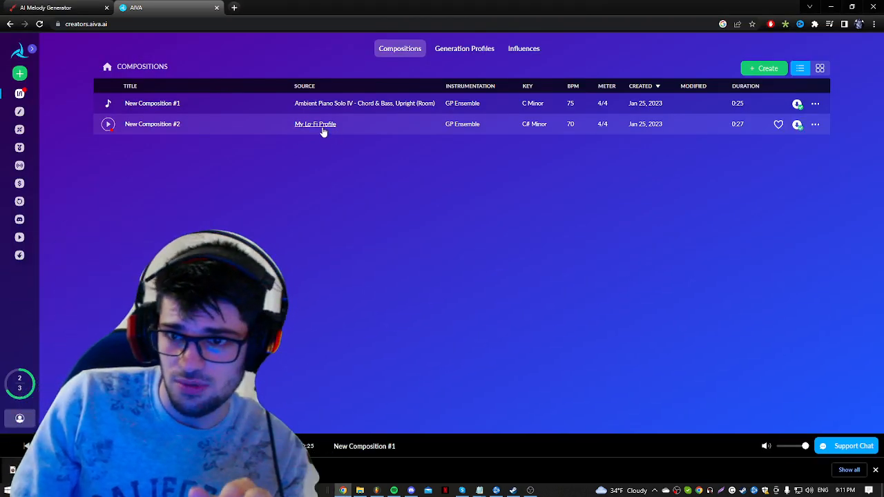
pyautogui.click(377, 490)
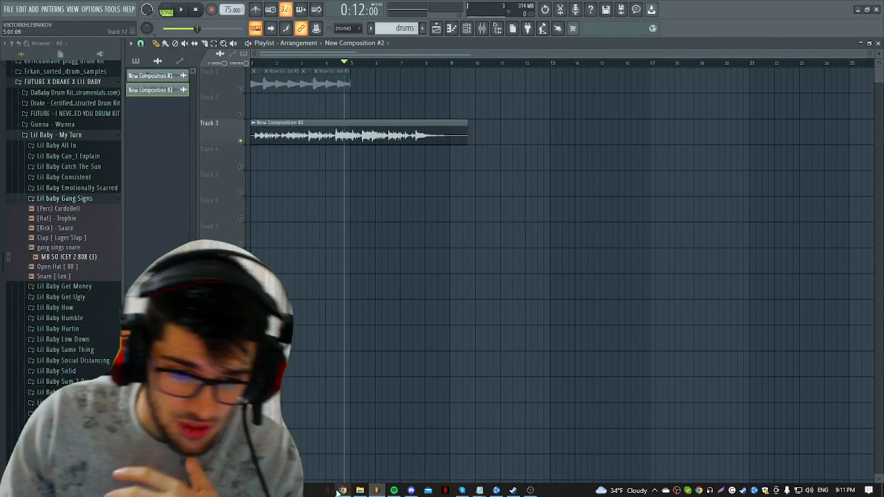
pyautogui.click(342, 490)
pyautogui.click(875, 471)
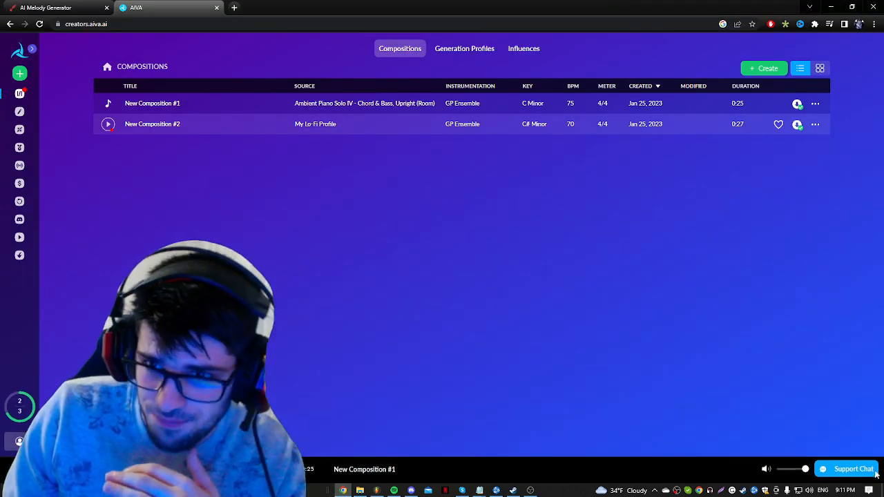
pyautogui.click(76, 8)
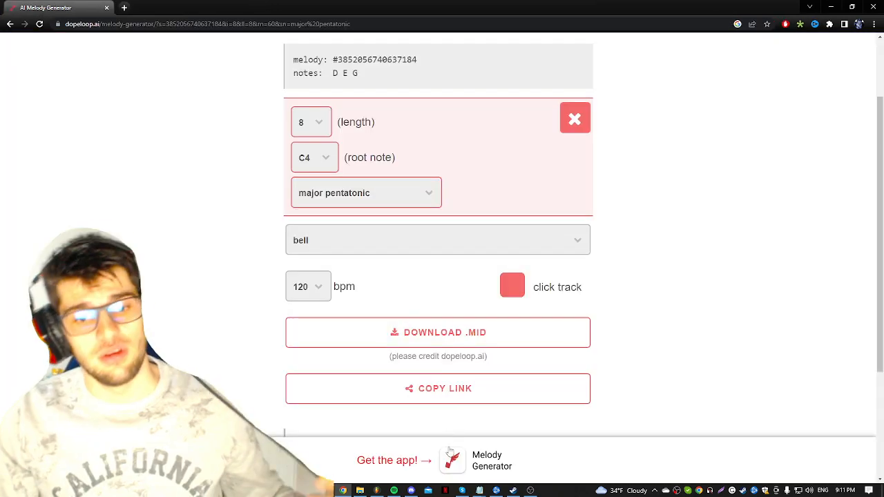
# Step: Return to FL Studio and delete the New Composition #2 clip from Track 3
pyautogui.click(377, 490)
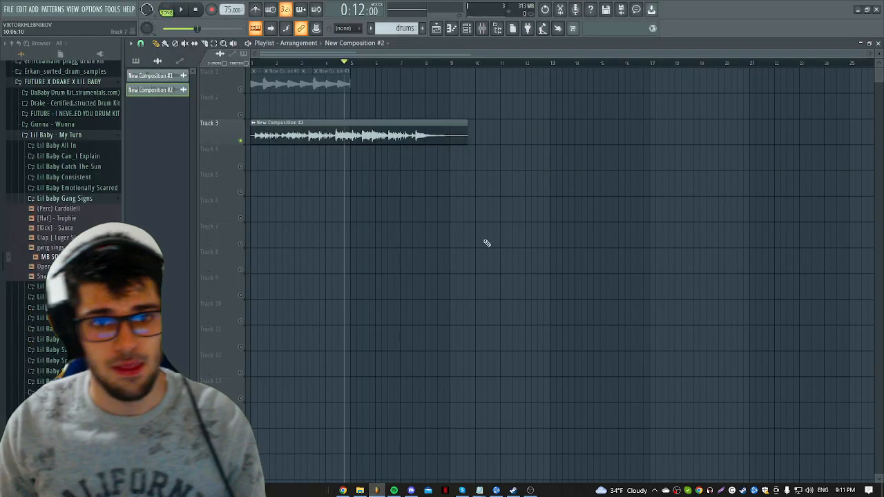
pyautogui.rightClick(415, 138)
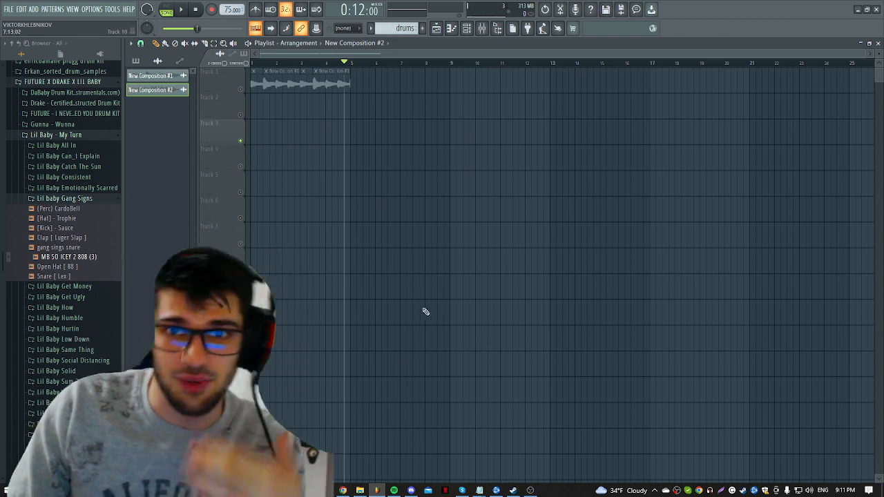